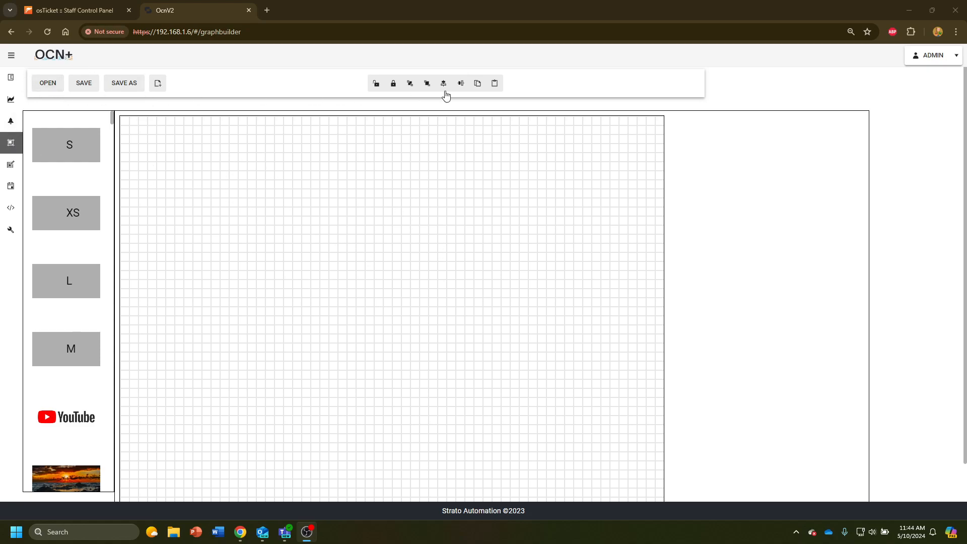
- Look through the saved templates and open the Strato_BW437_RTU template
left_click(43, 84)
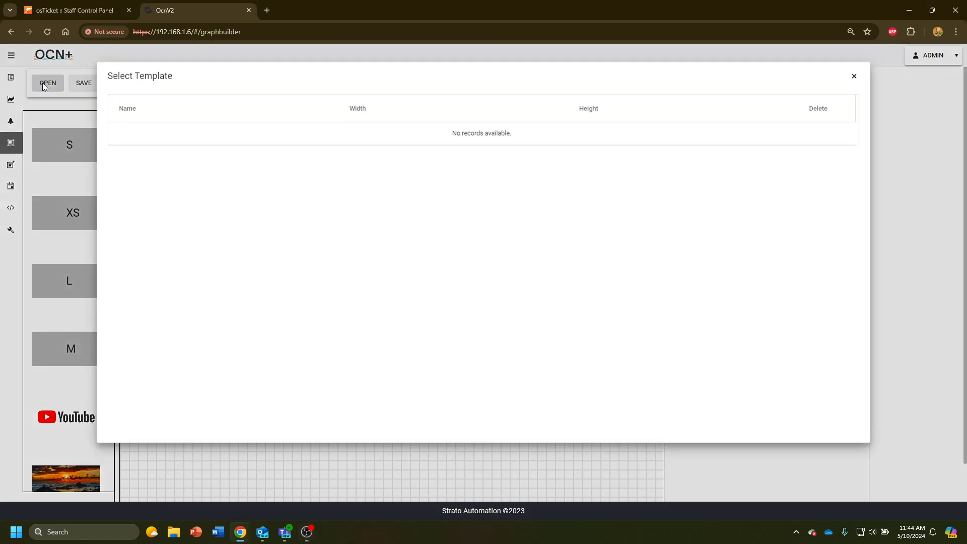
scroll(289, 252, "down", 5)
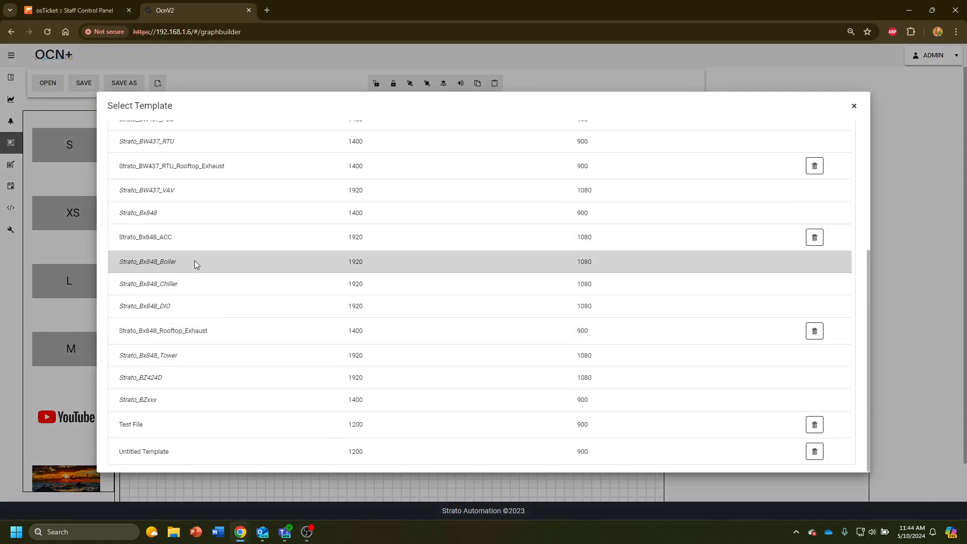
scroll(196, 261, "up", 5)
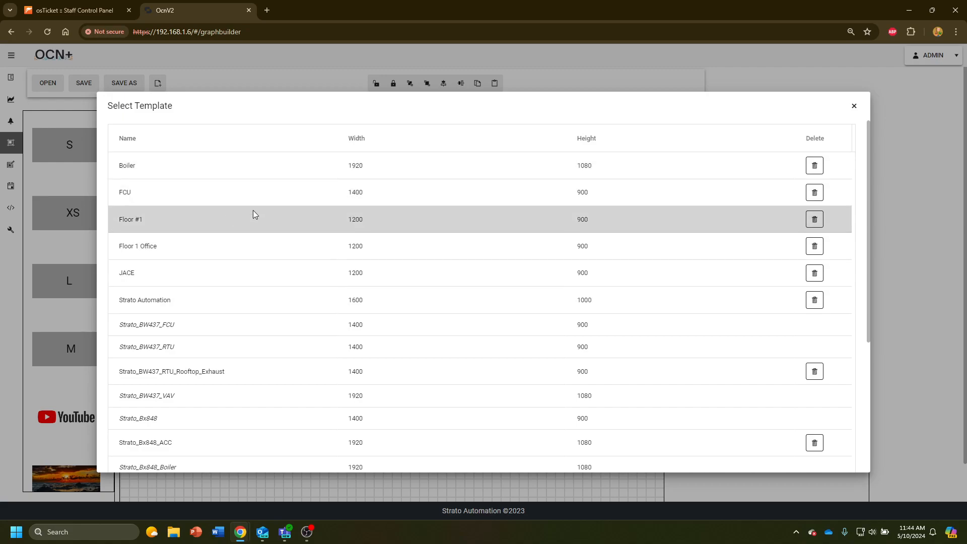
scroll(820, 170, "down", 4)
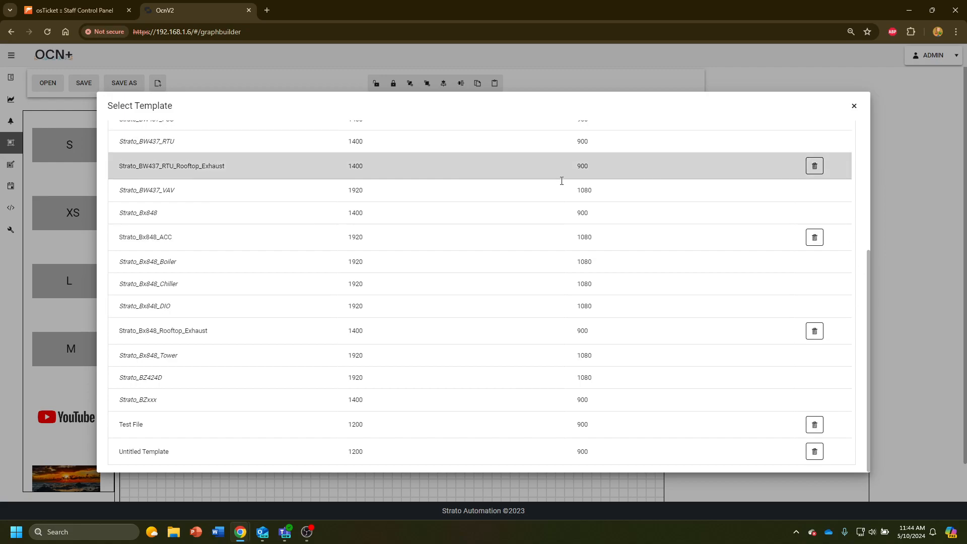
scroll(361, 304, "up", 3)
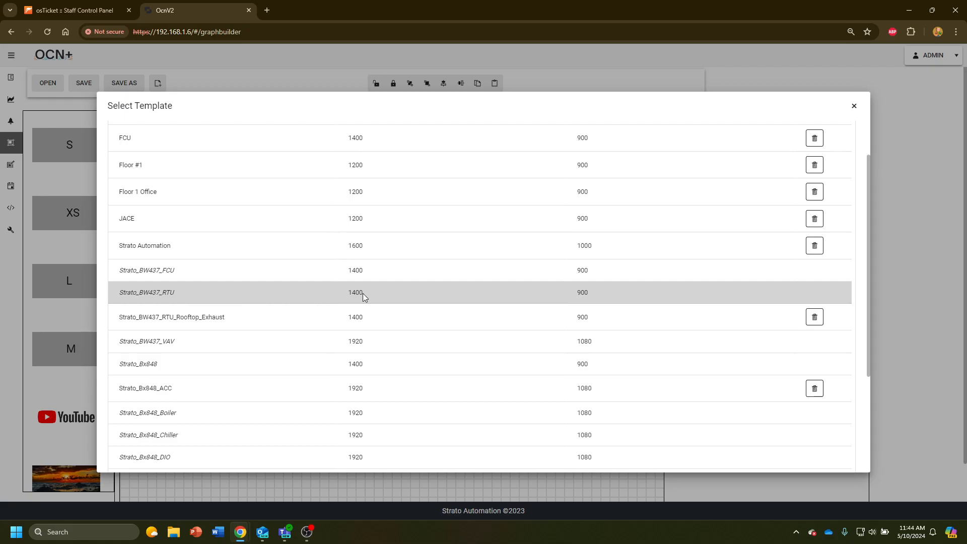
left_click(331, 295)
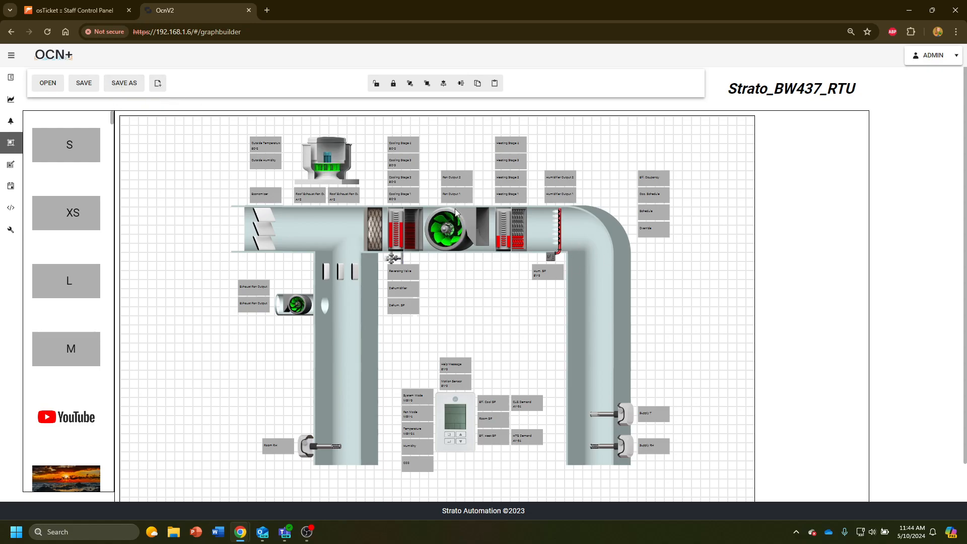
left_click(130, 85)
left_click(455, 289)
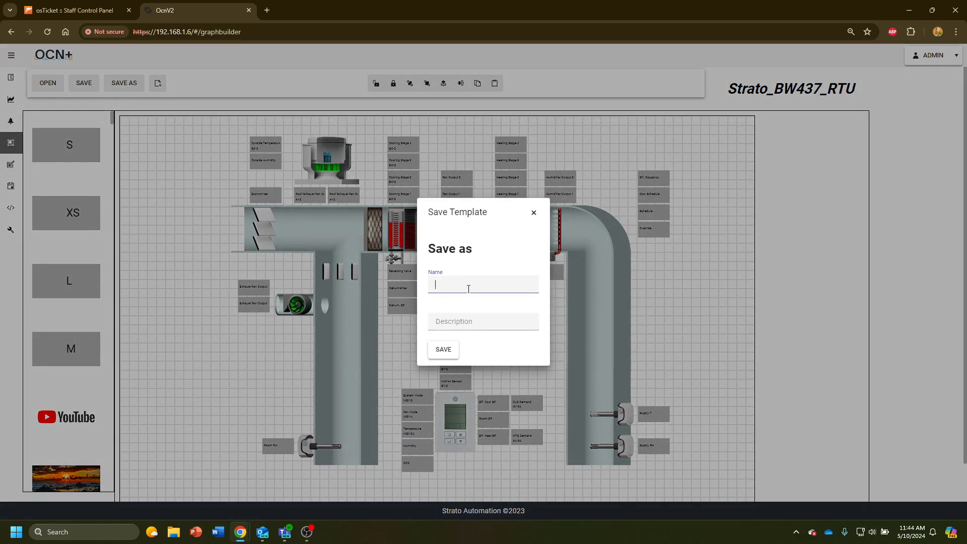
left_click(535, 212)
left_click(534, 208)
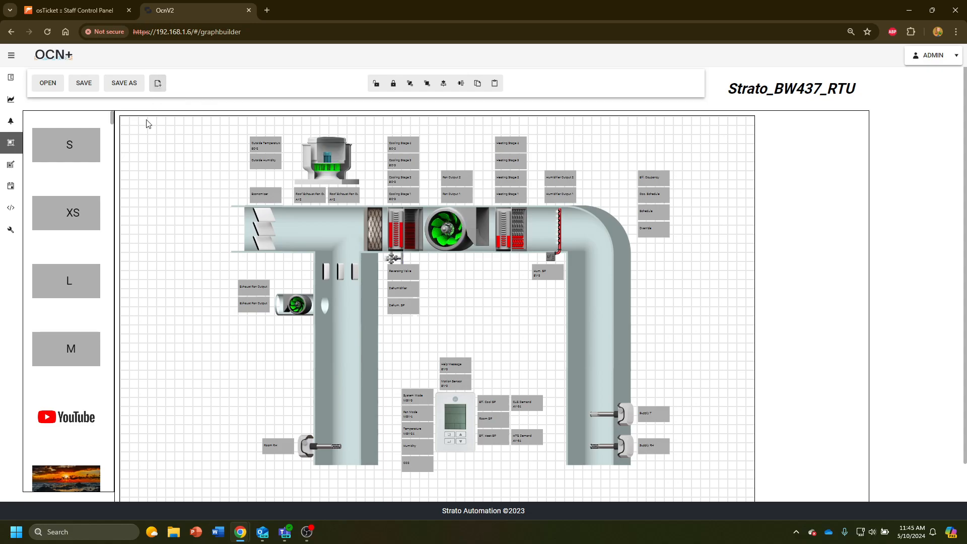
scroll(87, 325, "down", 1)
scroll(87, 324, "down", 1)
scroll(91, 323, "up", 1)
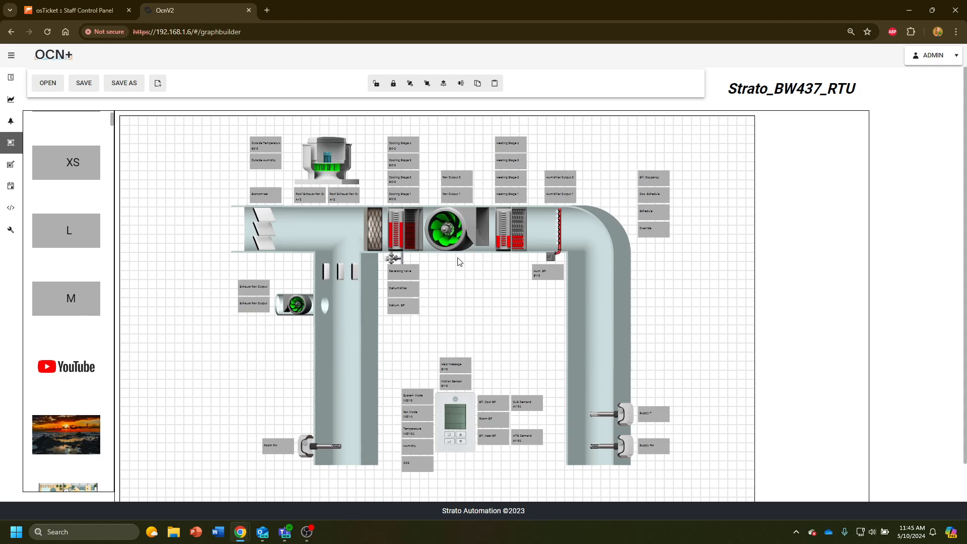
left_click(157, 84)
left_click_drag(316, 21, 464, 90)
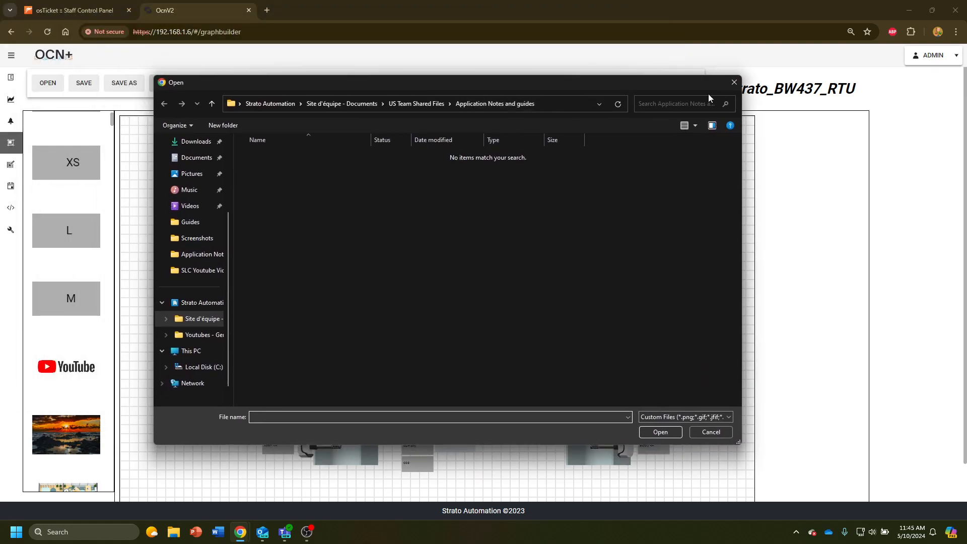
left_click(736, 83)
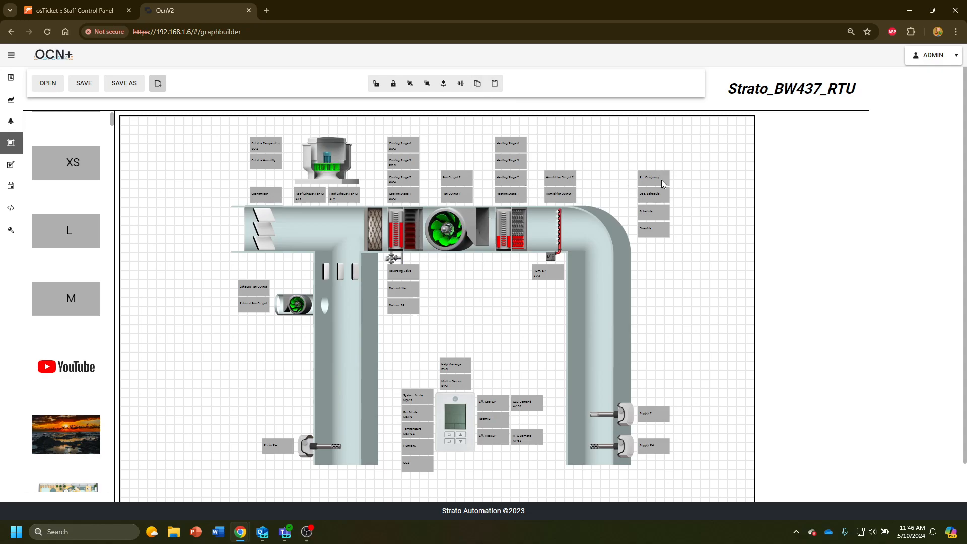
- Look through the element library for the available sensors, fans, coils, filters and duct graphics
left_click(656, 233)
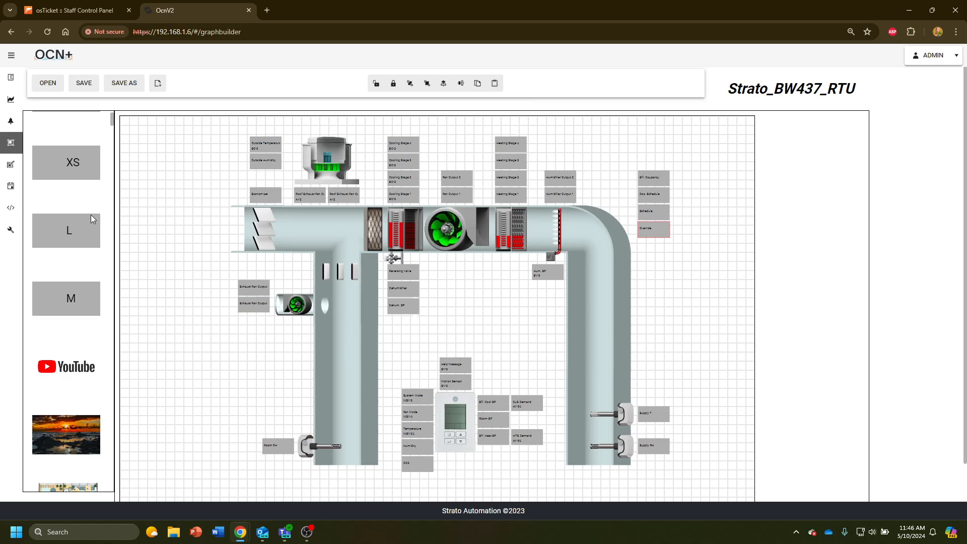
scroll(65, 173, "down", 12)
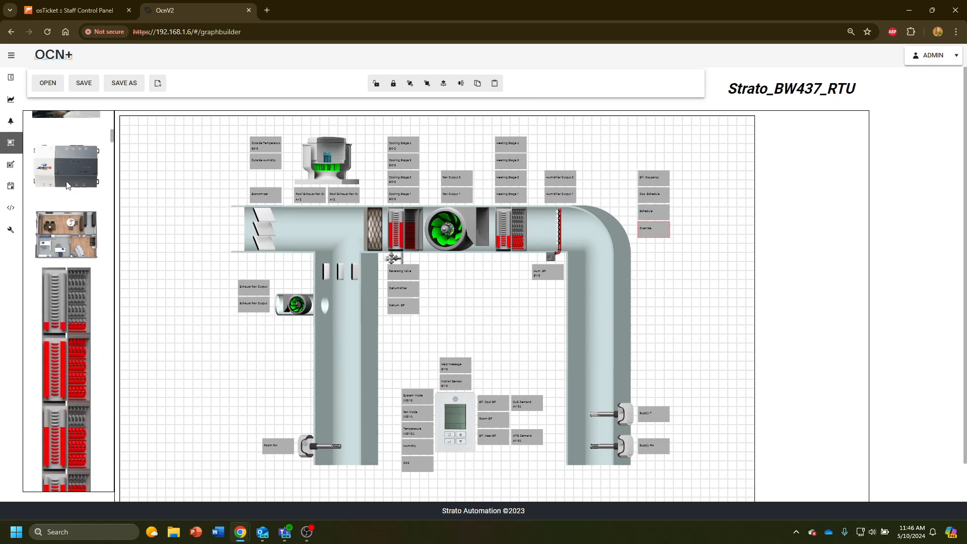
scroll(66, 183, "down", 10)
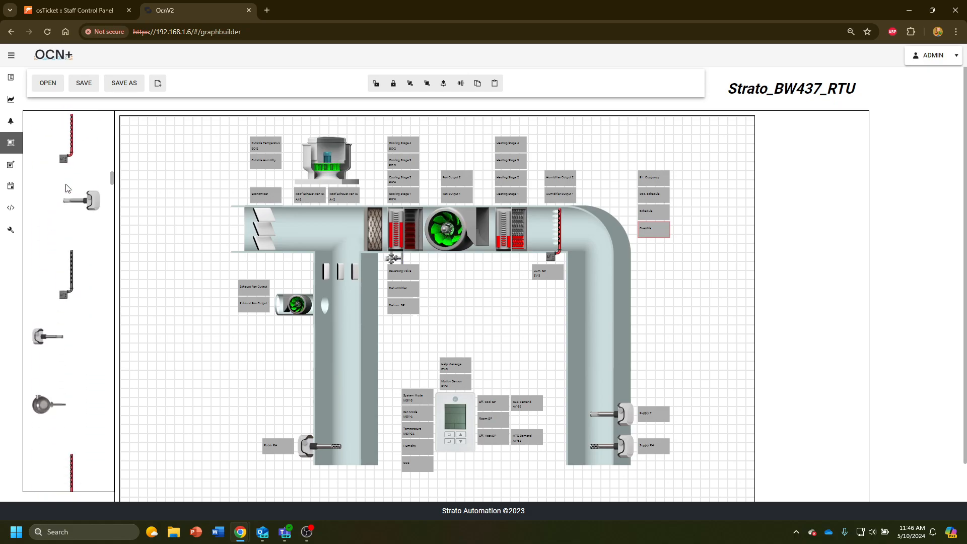
scroll(68, 188, "down", 5)
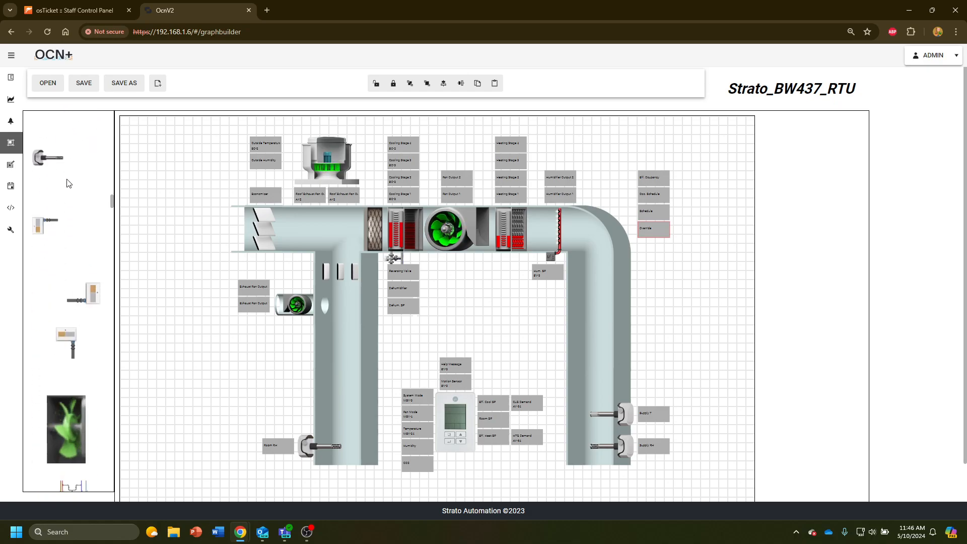
scroll(73, 181, "down", 8)
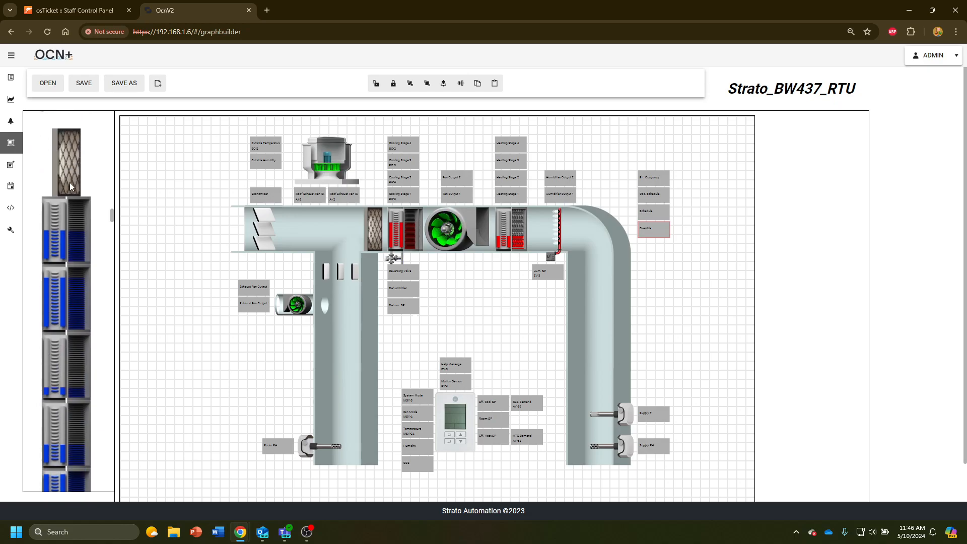
scroll(69, 182, "up", 5)
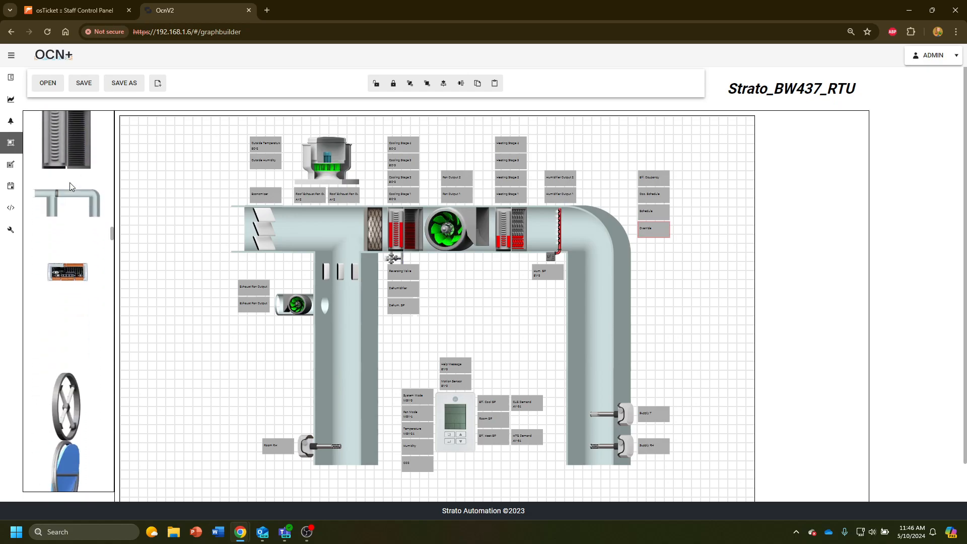
scroll(70, 182, "up", 10)
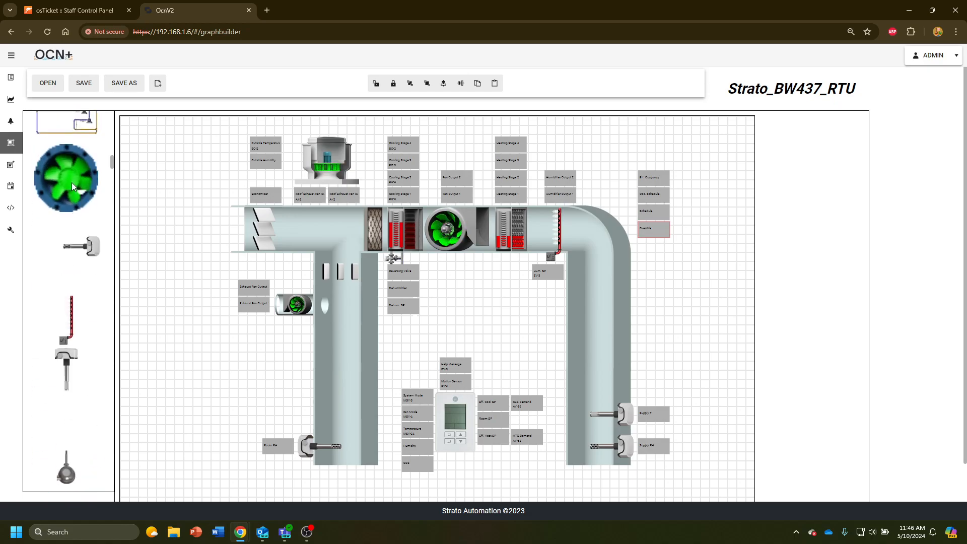
scroll(74, 179, "up", 10)
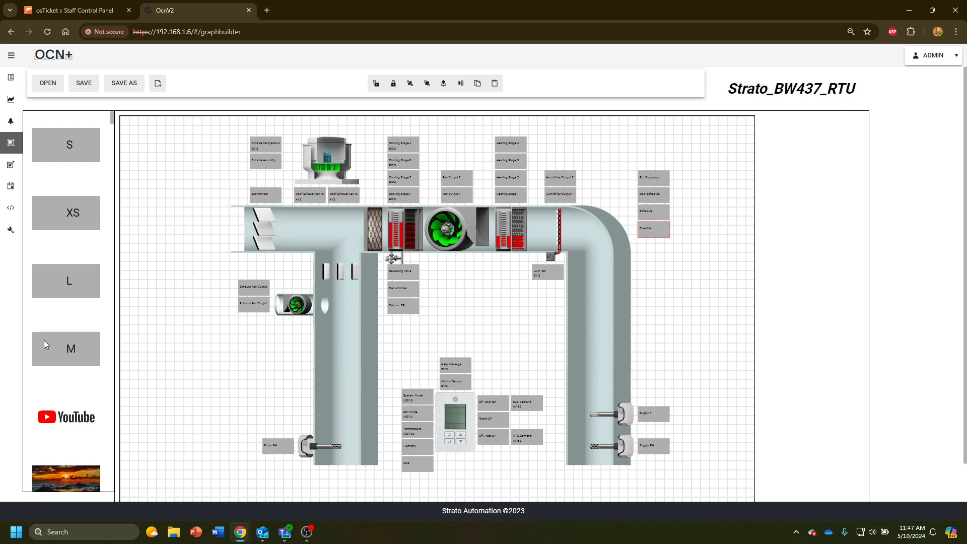
- Place a partly red heating coil in the empty area left of the vertical return duct and open its value binding
scroll(55, 360, "down", 4)
scroll(58, 372, "down", 2)
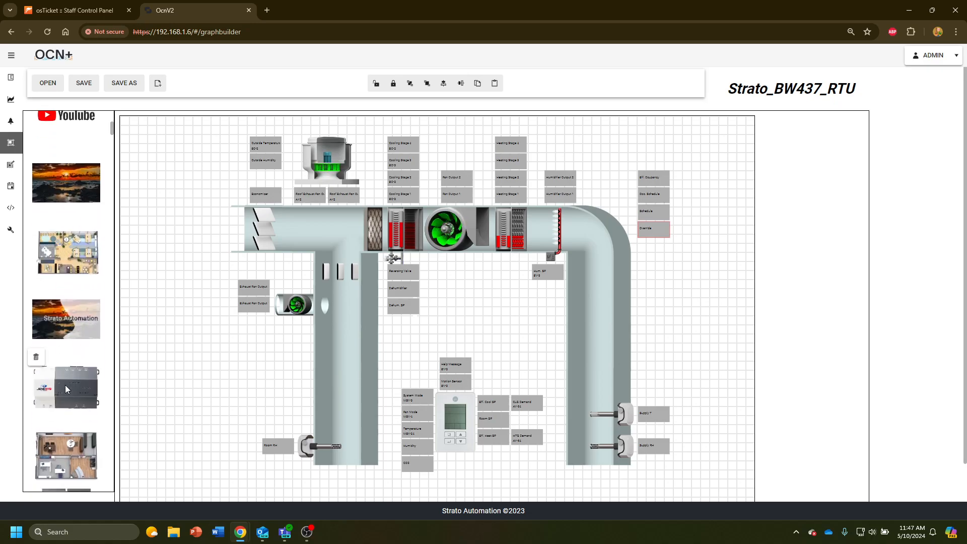
scroll(66, 389, "down", 5)
scroll(65, 373, "down", 5)
left_click_drag(67, 350, 211, 384)
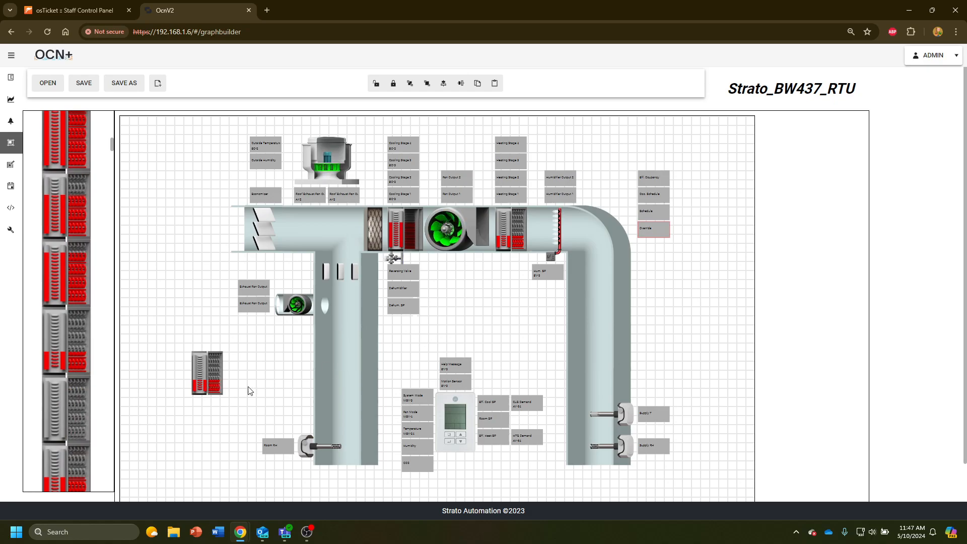
right_click(210, 374)
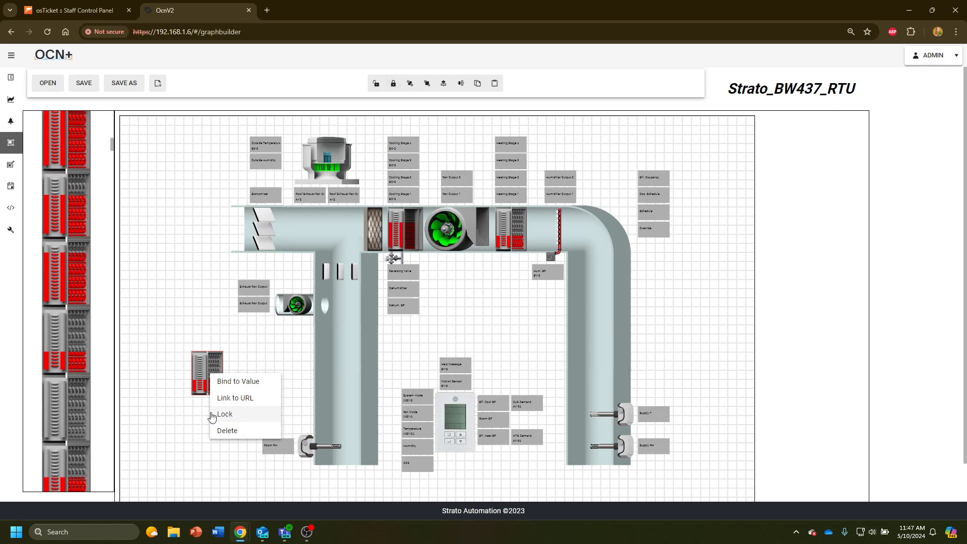
left_click(249, 385)
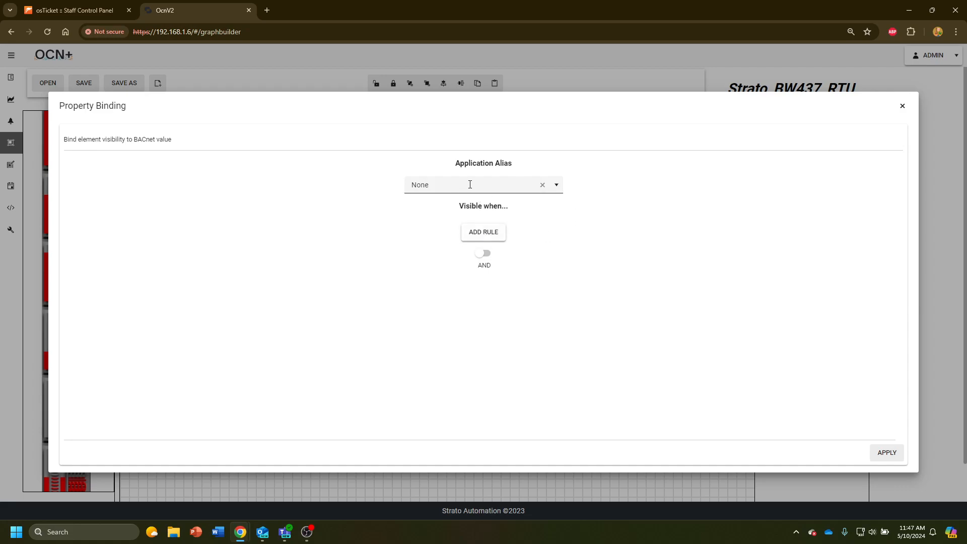
- Look through the application aliases available for the coil's visibility binding, from the bypass dampers to the economizer dampers
left_click(554, 185)
scroll(491, 237, "down", 3)
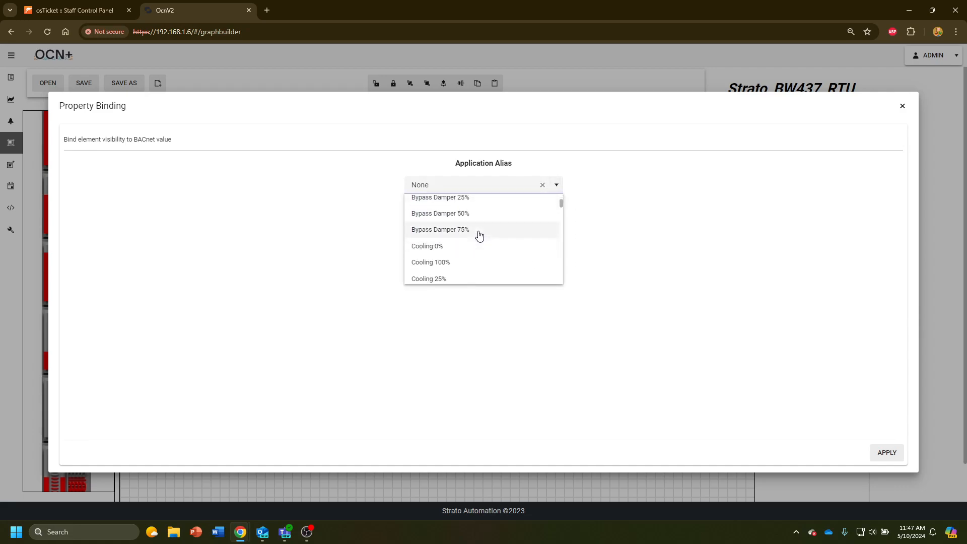
scroll(479, 237, "down", 5)
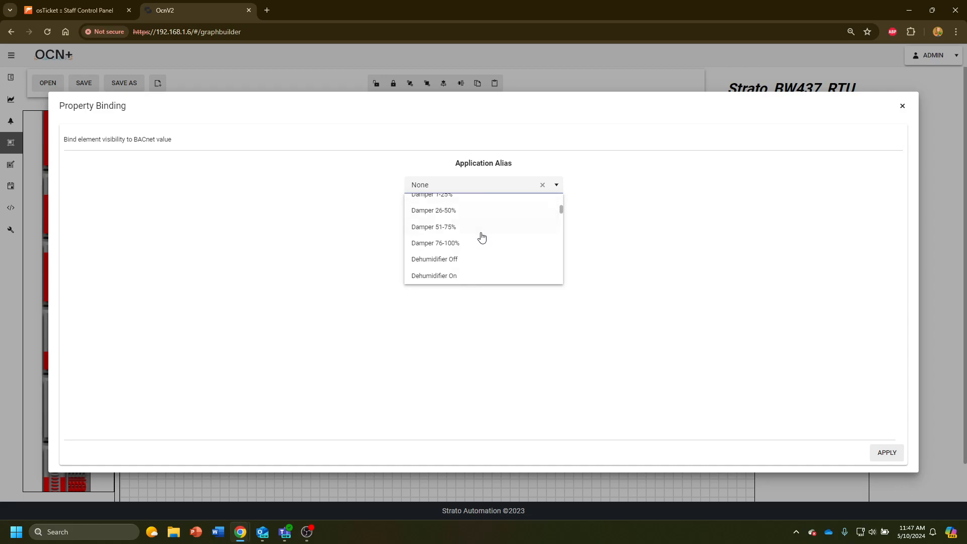
scroll(482, 237, "down", 2)
scroll(471, 235, "up", 2)
scroll(470, 235, "up", 3)
scroll(470, 235, "down", 5)
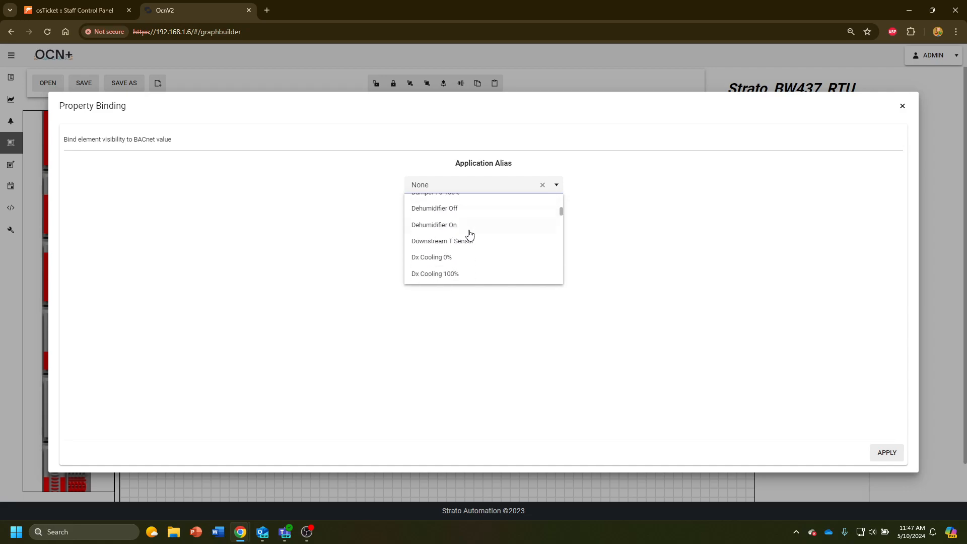
scroll(469, 235, "down", 1)
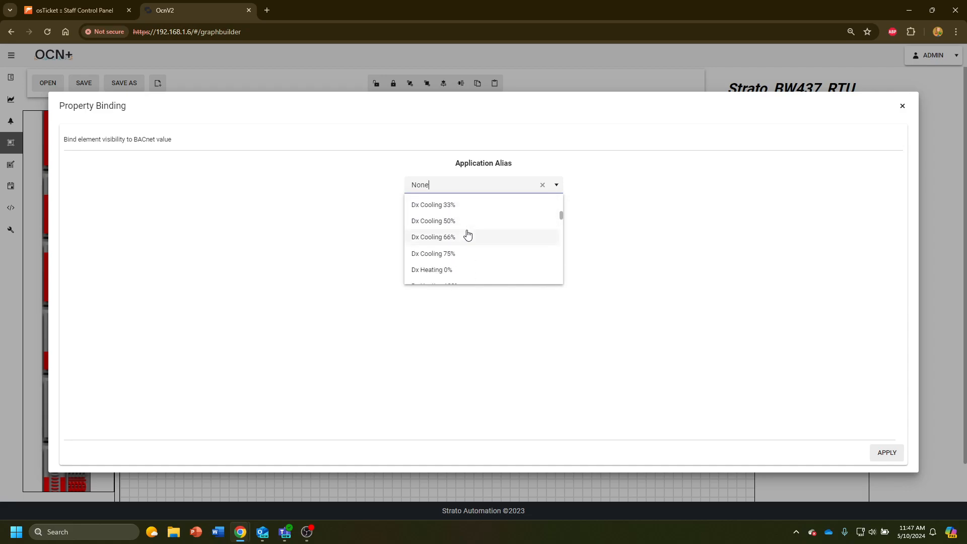
scroll(451, 246, "down", 3)
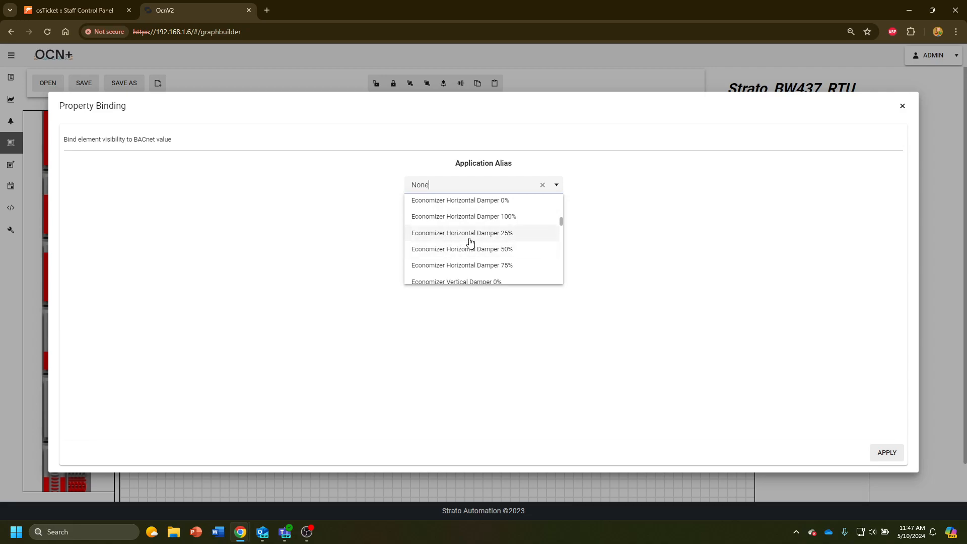
scroll(473, 240, "down", 1)
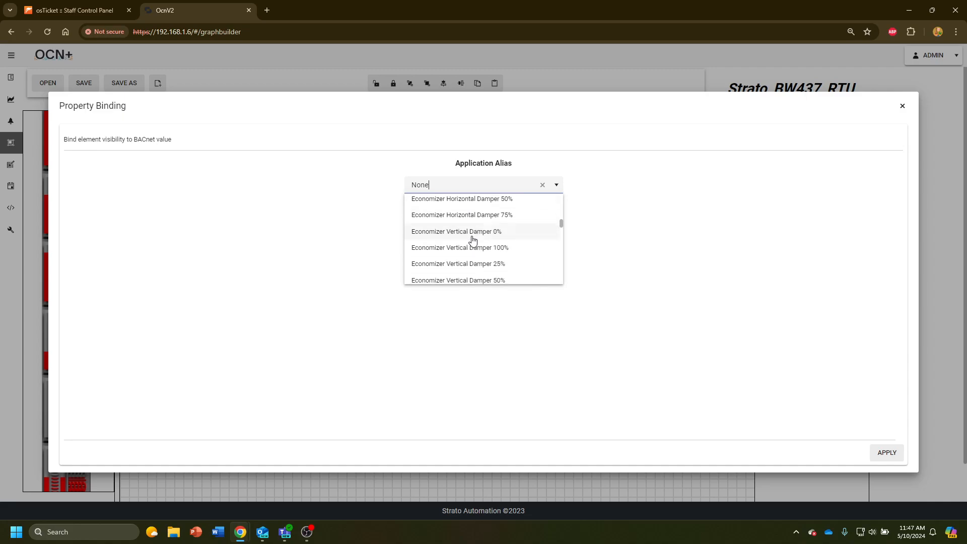
left_click(587, 184)
- Add a visibility rule to the coil, review its object type and operator options, and compare against a BACnet object
left_click(486, 234)
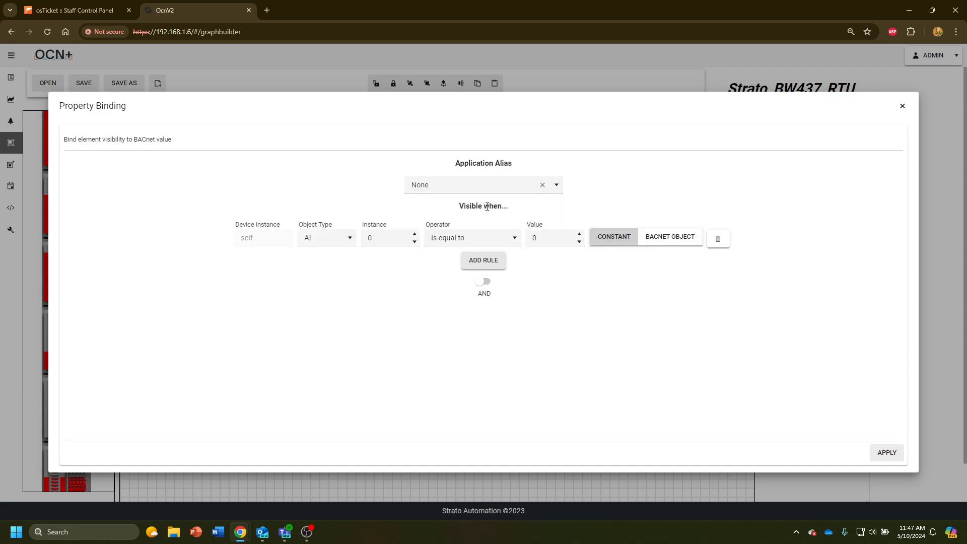
left_click(331, 244)
scroll(320, 281, "down", 1)
scroll(320, 281, "up", 1)
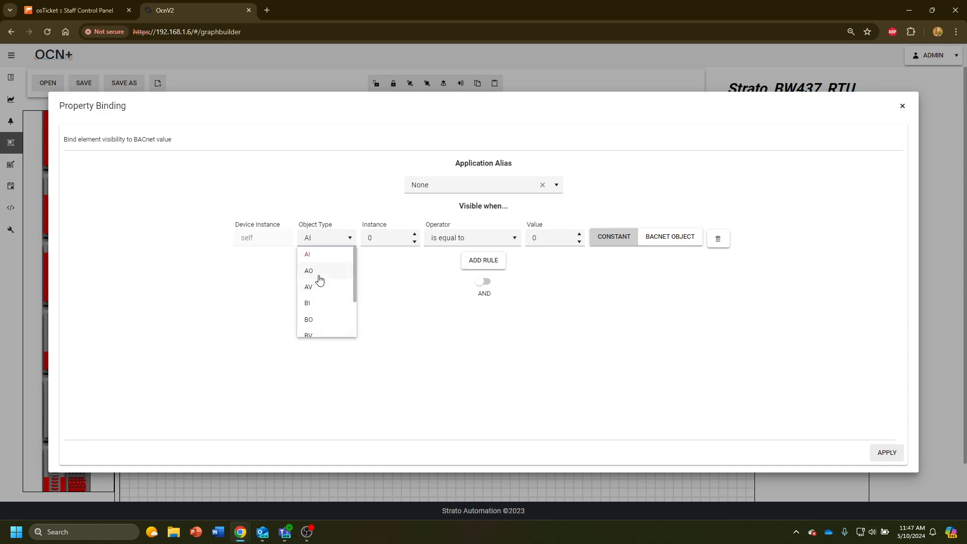
left_click(399, 242)
left_click(486, 237)
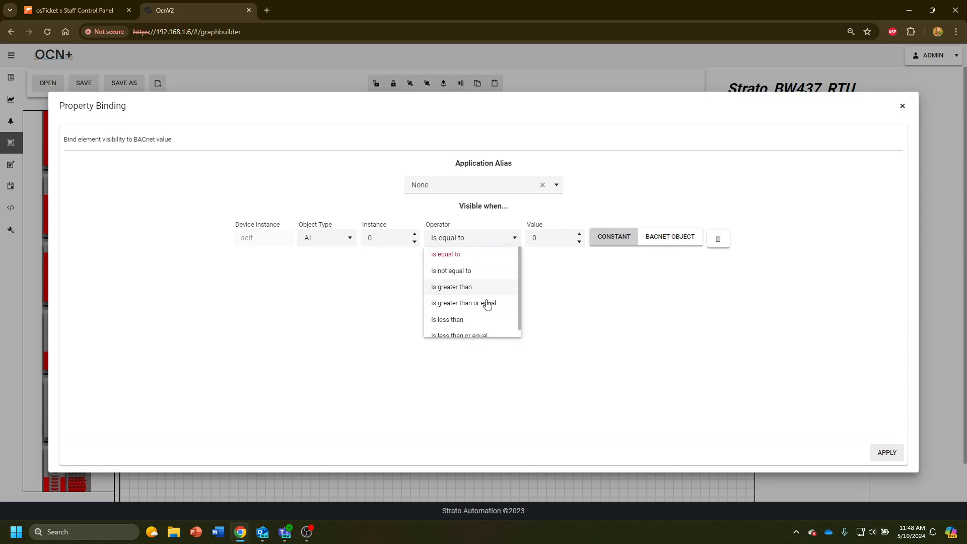
left_click(551, 225)
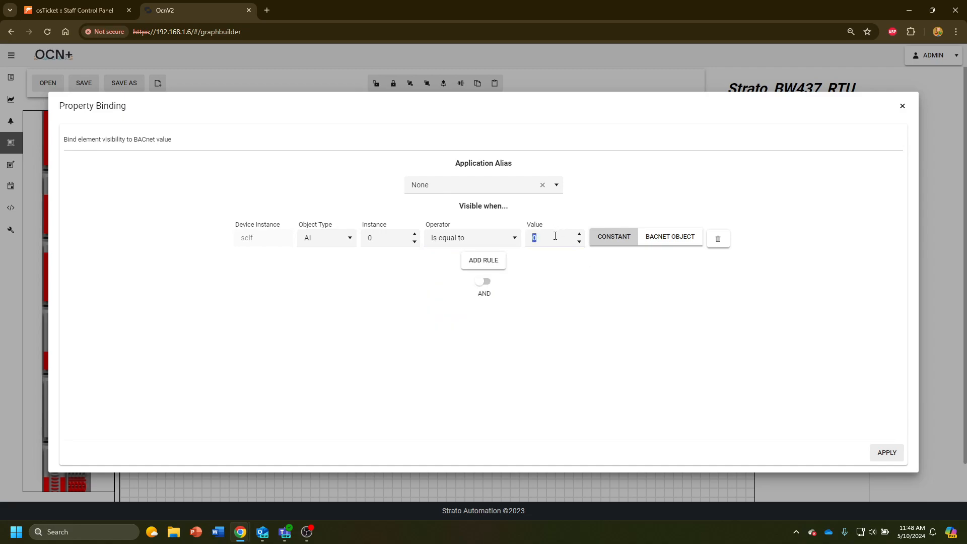
left_click(682, 240)
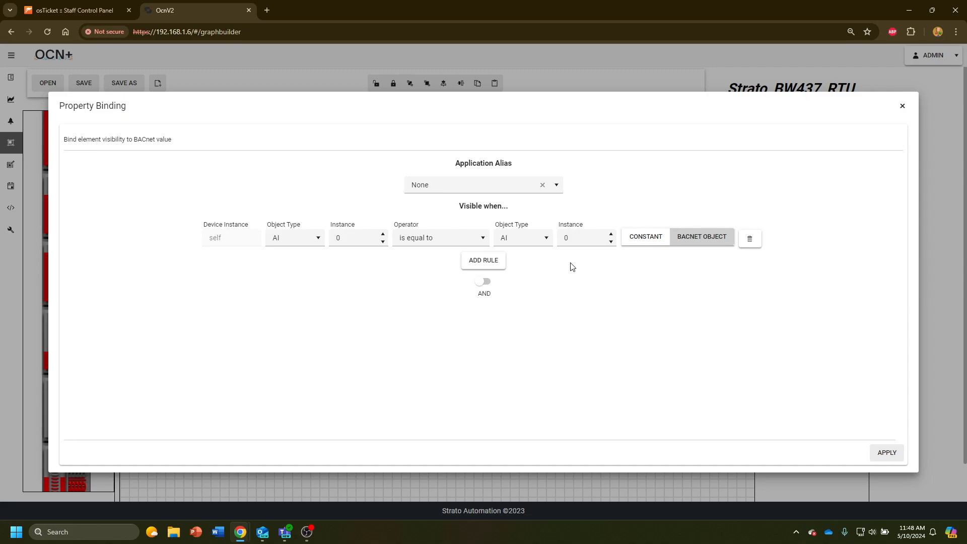
- Add a second visibility rule to the coil and combine the two rules with OR
left_click(479, 262)
left_click(482, 342)
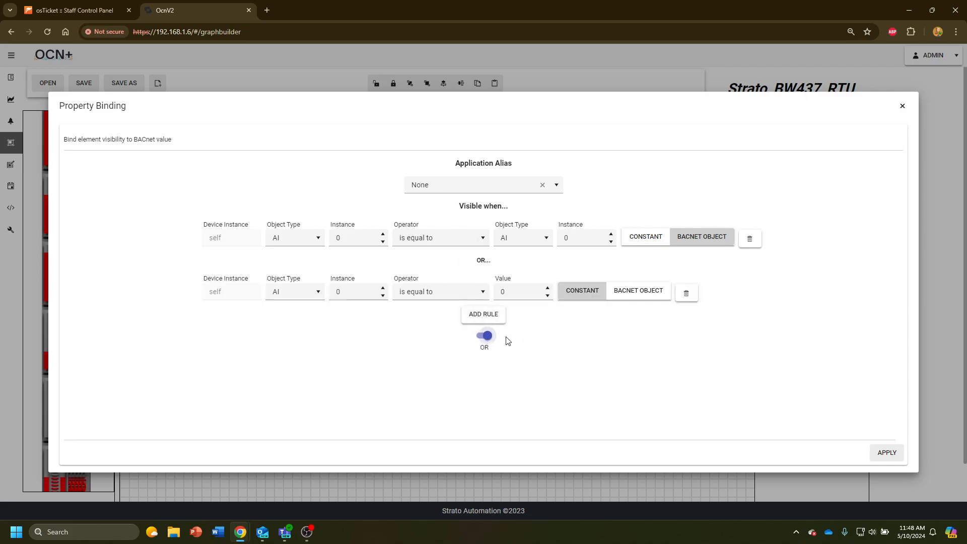
- Switch the two visibility rules back to AND, leave the binding without applying it, and delete the heating coil
left_click(491, 342)
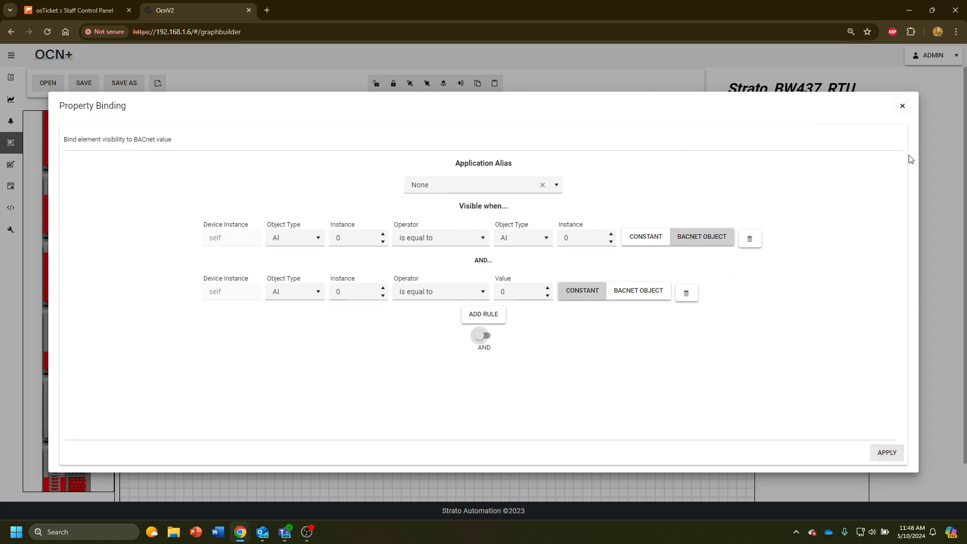
left_click(903, 106)
right_click(201, 361)
left_click(219, 417)
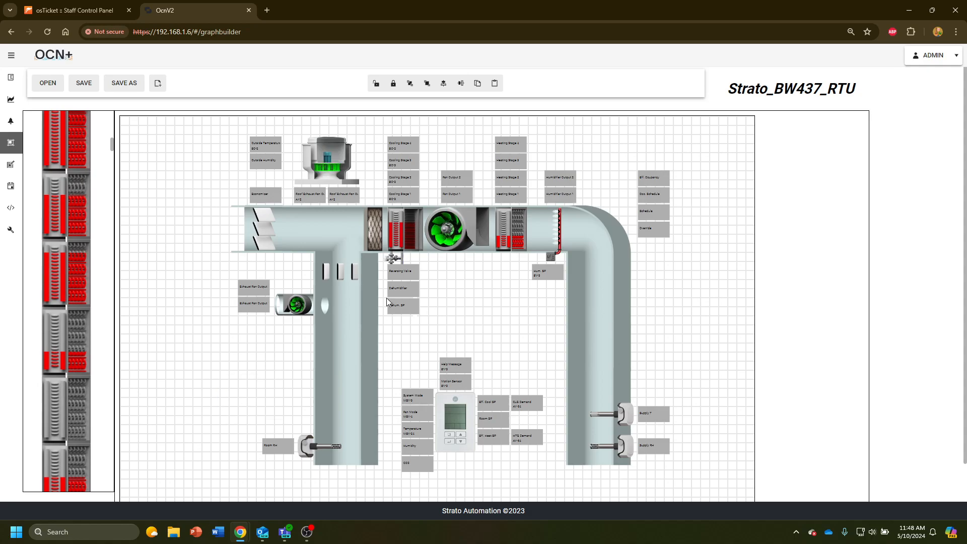
- Place a small (S) display box from the graphics library in the empty area left of the Economizer label
scroll(95, 250, "up", 1)
scroll(77, 219, "up", 10)
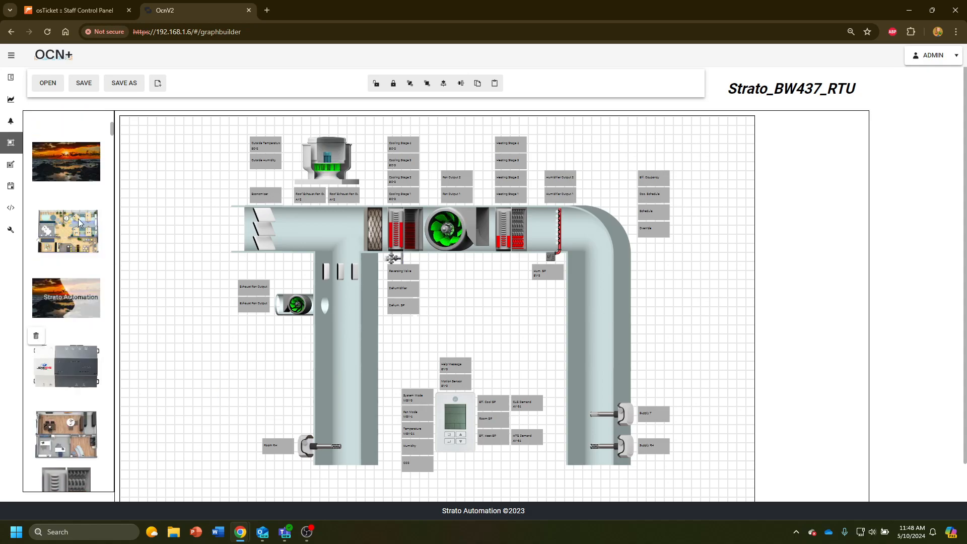
left_click_drag(55, 143, 187, 193)
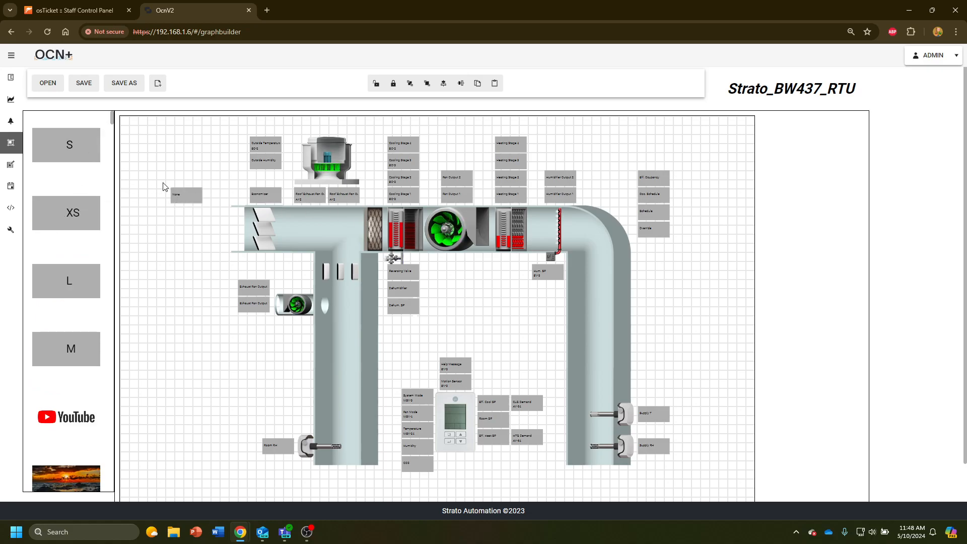
- Rename the new display box to "zone temp"
left_click(187, 195)
right_click(187, 194)
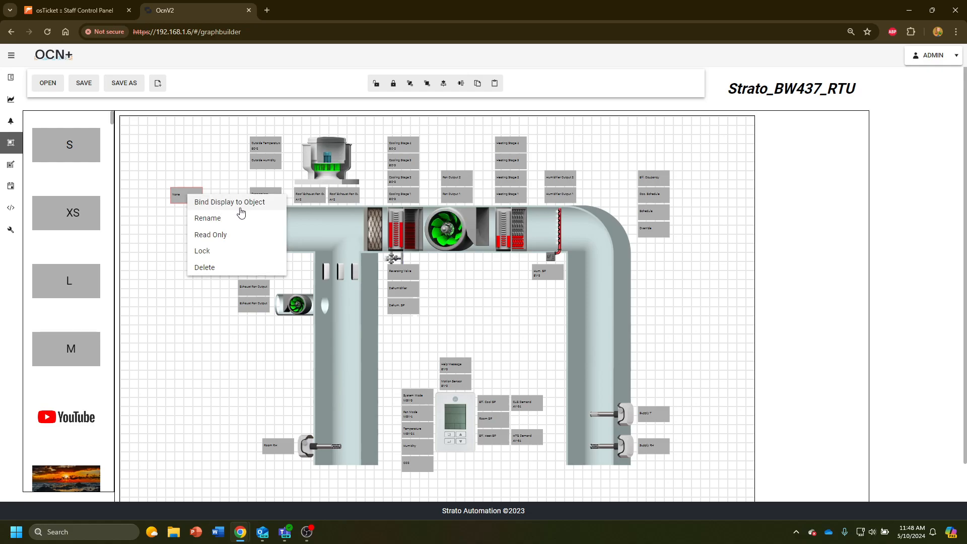
left_click(217, 218)
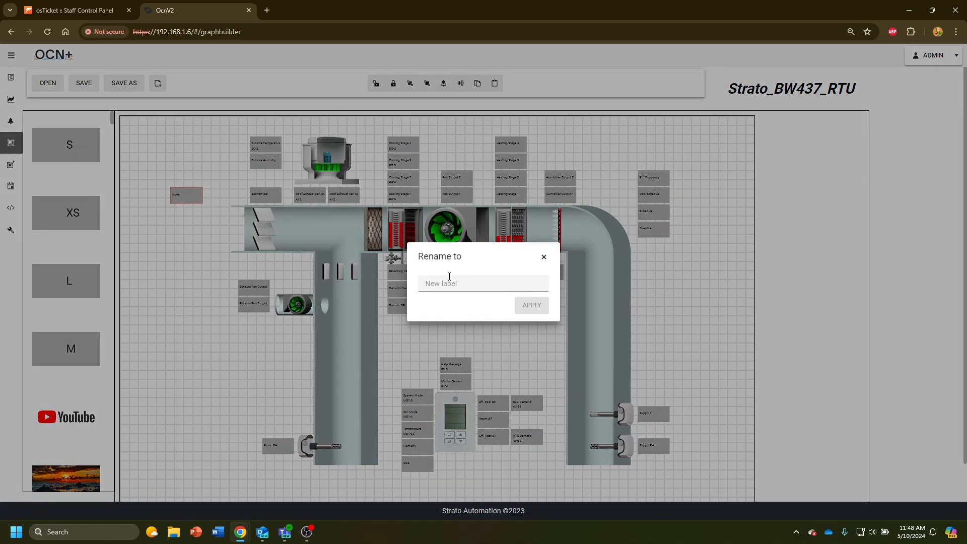
left_click(502, 288)
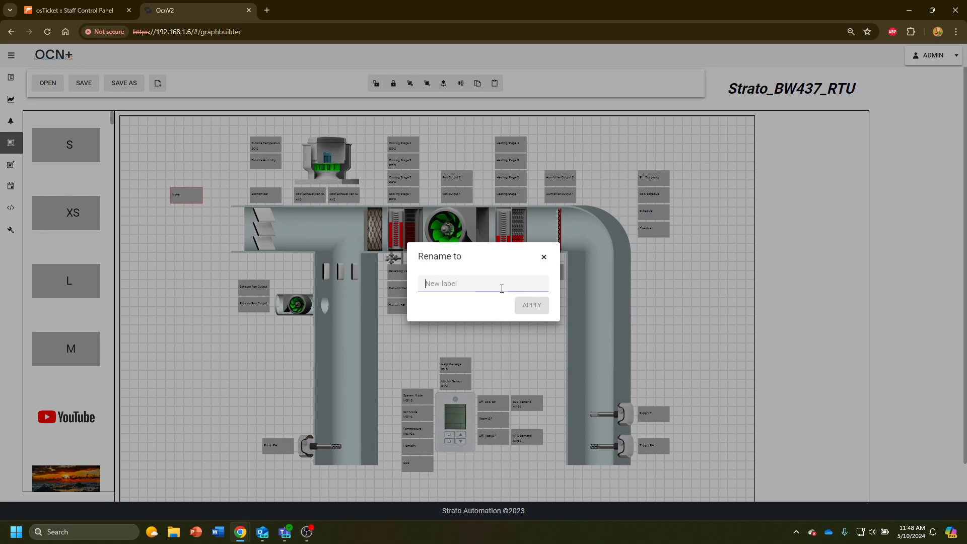
type("zonm")
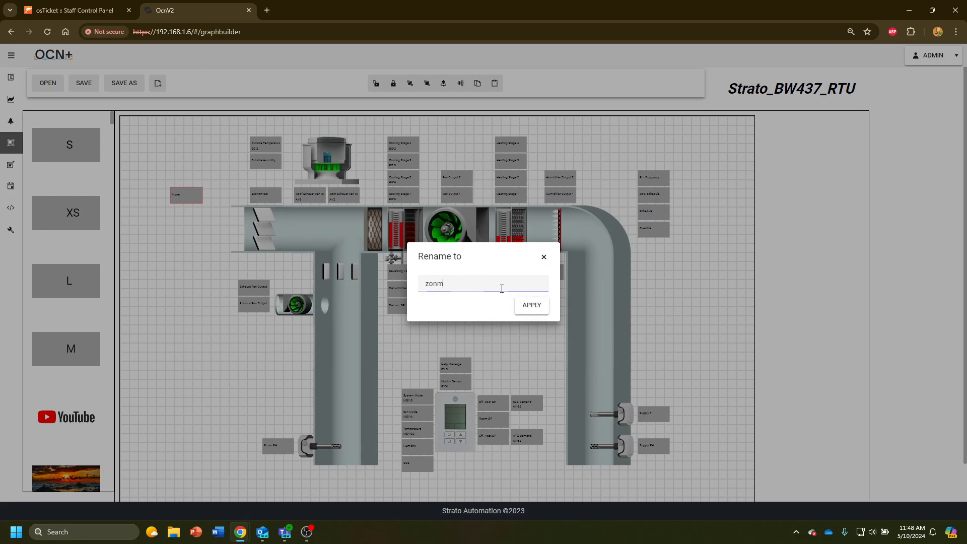
key("BackSpace")
type("e temp")
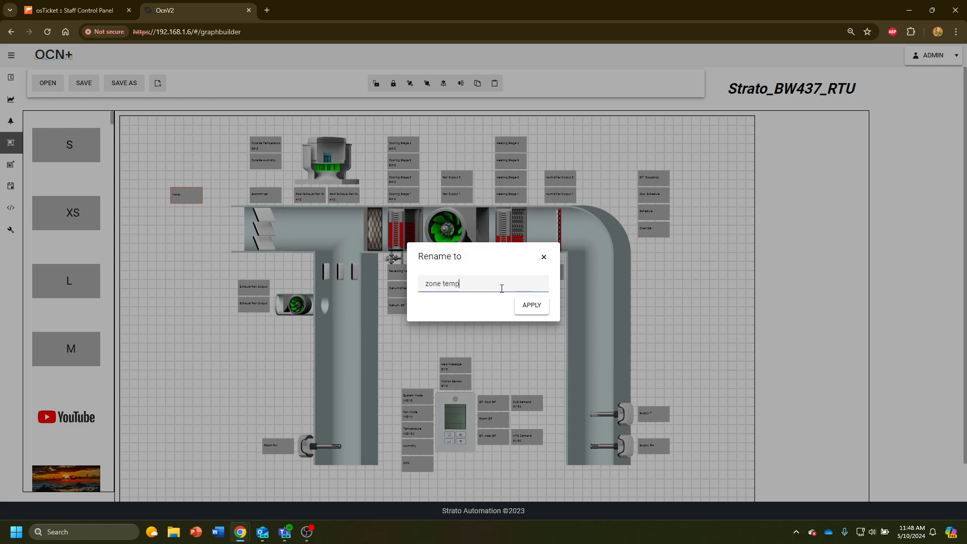
left_click(531, 305)
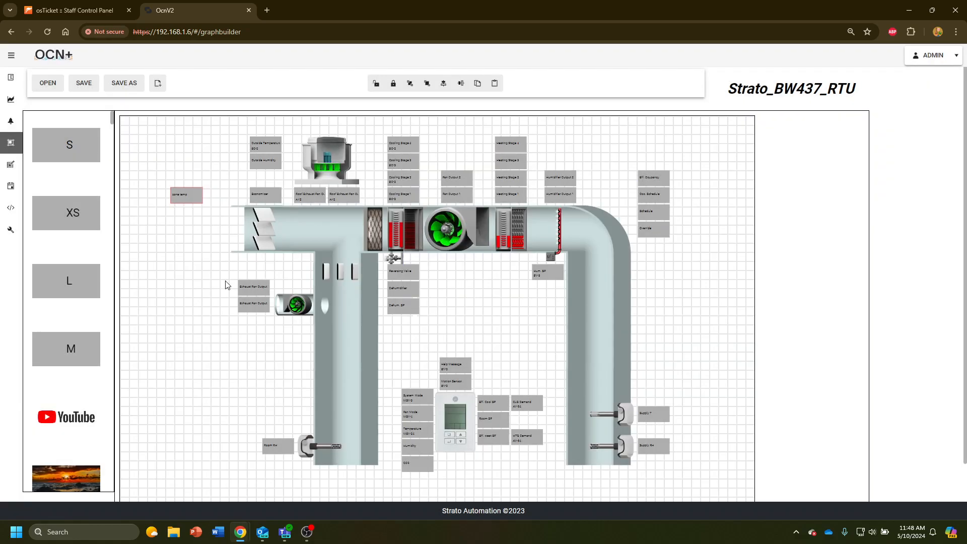
- Look through the BACnet objects available for binding the zone temp display, and leave without applying a binding
right_click(183, 197)
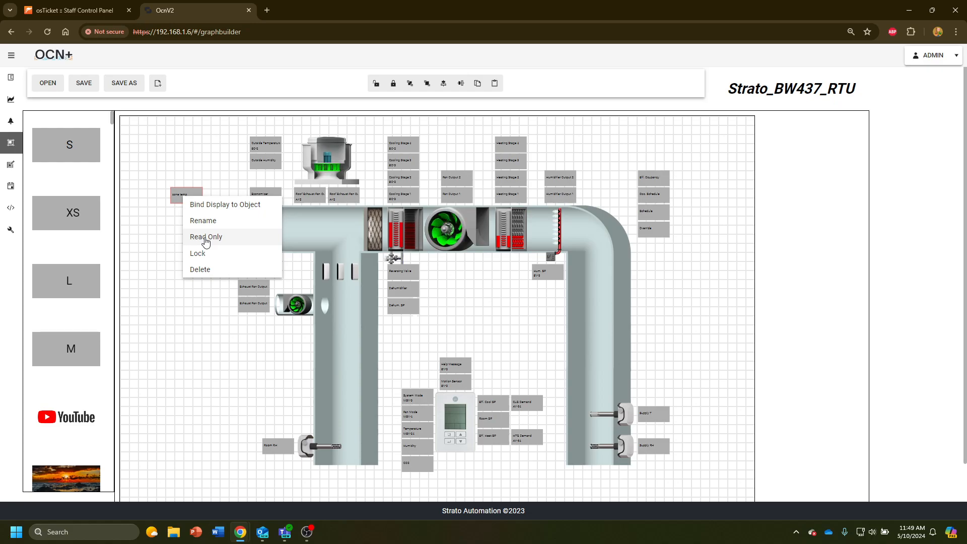
left_click(222, 204)
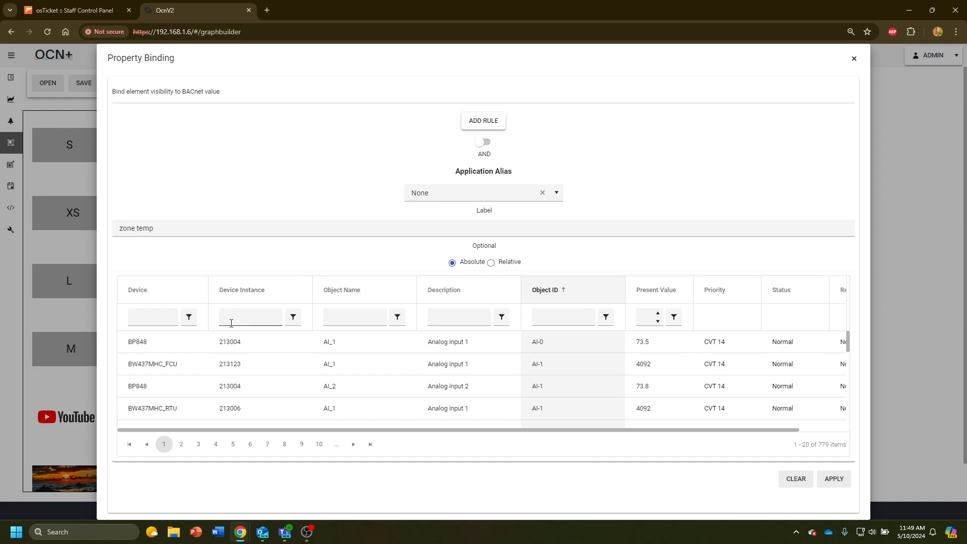
scroll(446, 334, "down", 3)
scroll(444, 338, "up", 3)
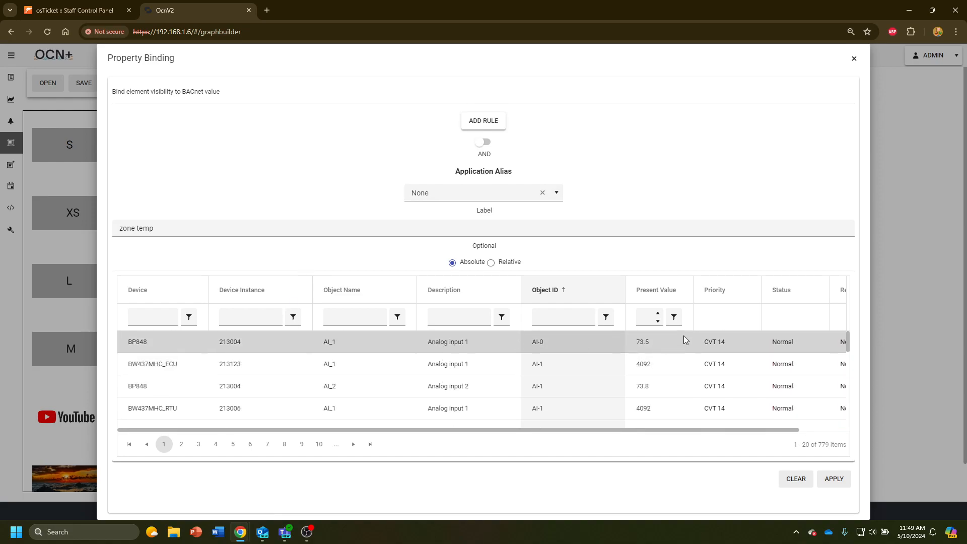
left_click(854, 59)
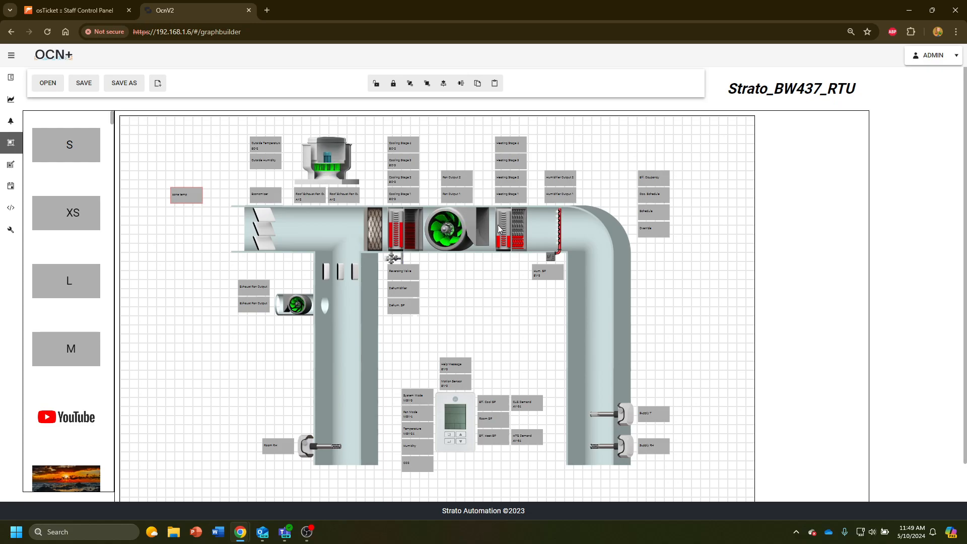
- Move the zone temp display into the open area below the Exhaust Fan Output labels and above the Room RH label
left_click_drag(185, 196, 245, 366)
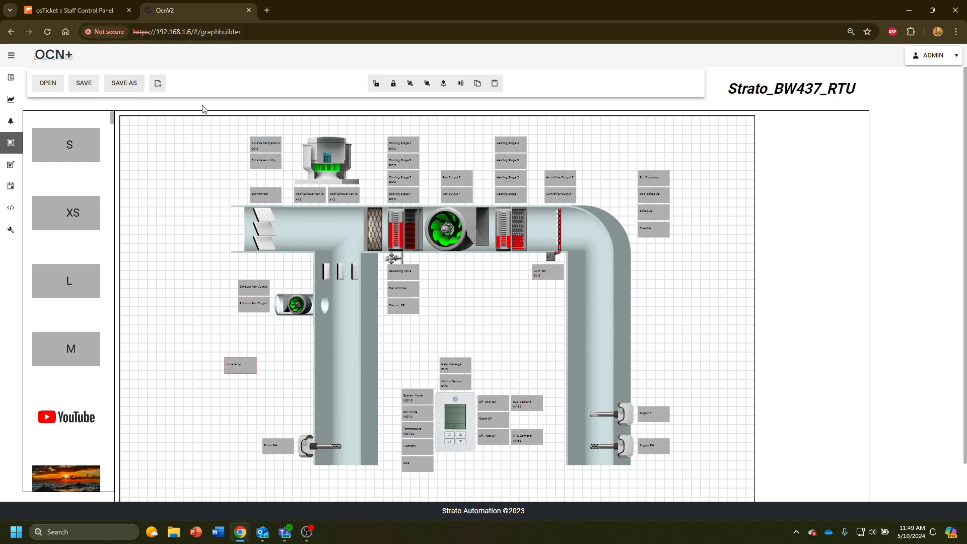
scroll(450, 255, "down", 2)
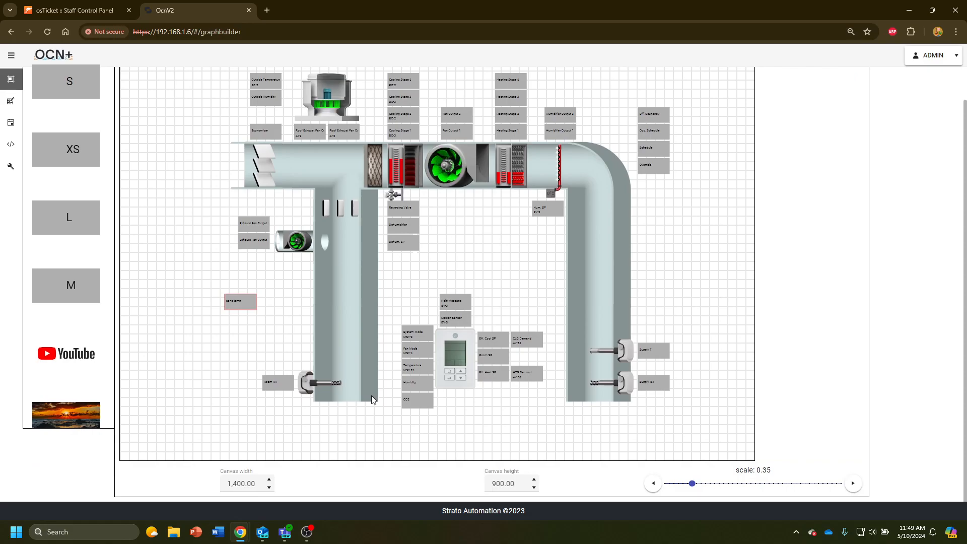
left_click(262, 485)
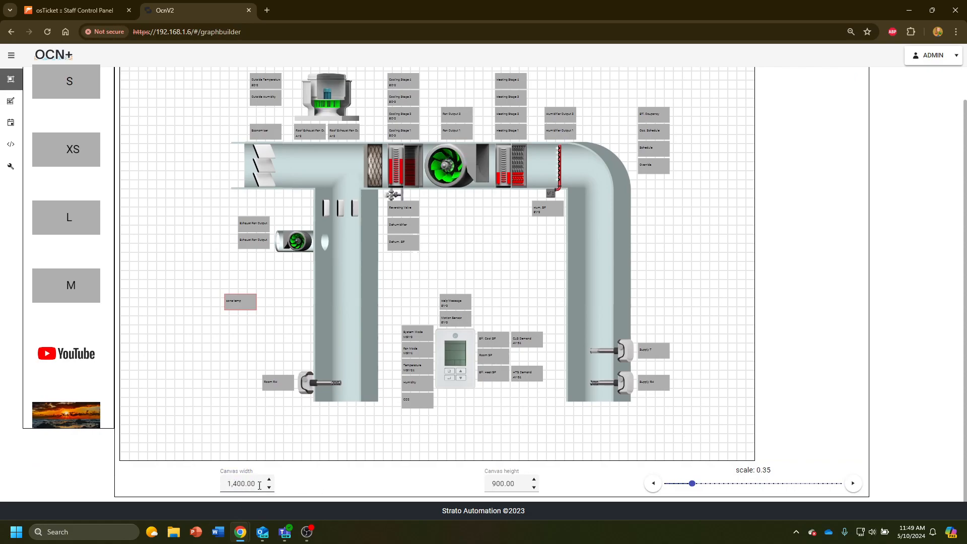
scroll(352, 349, "up", 2)
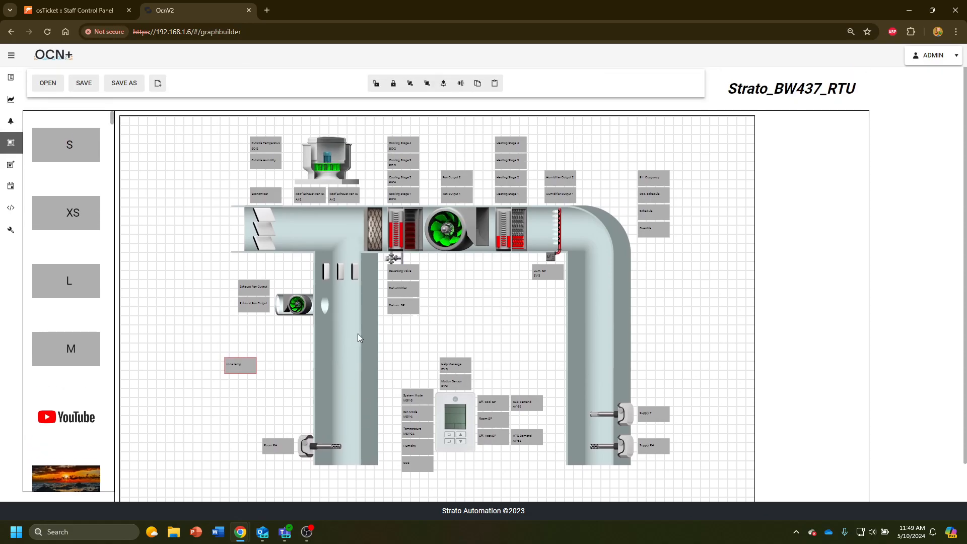
scroll(356, 333, "down", 2)
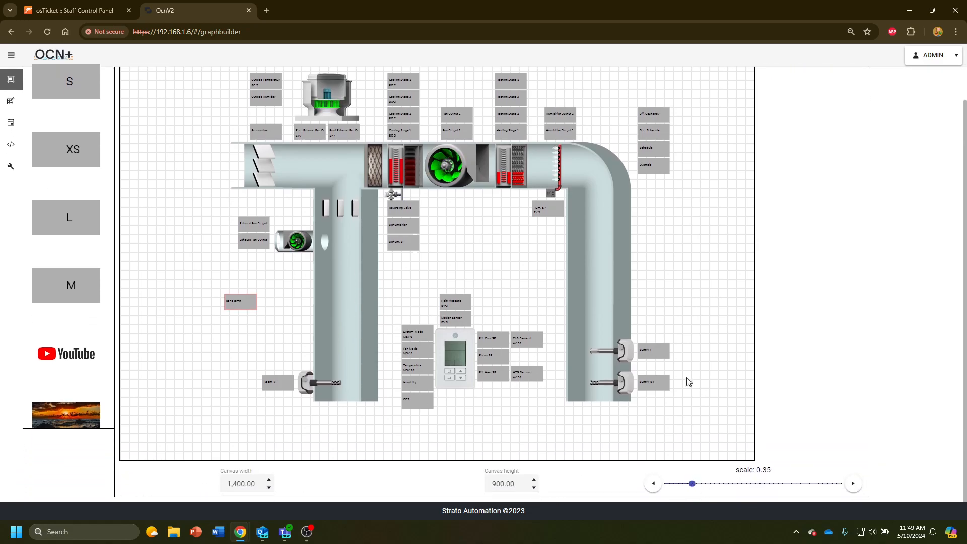
left_click_drag(241, 302, 213, 313)
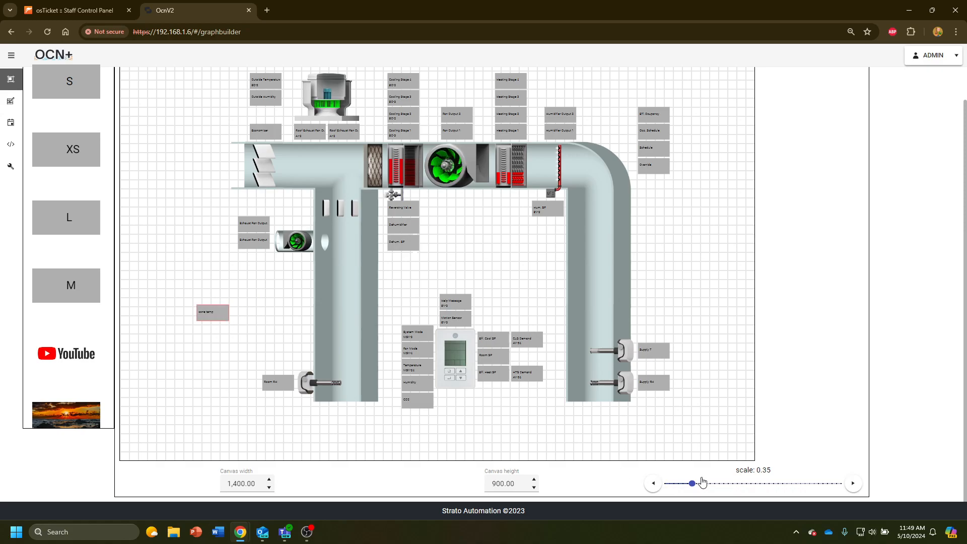
- Examine the canvas scale control below the graphic
mouse_move(693, 485)
left_mouse_down()
mouse_move(705, 487)
mouse_move(692, 486)
left_mouse_up()
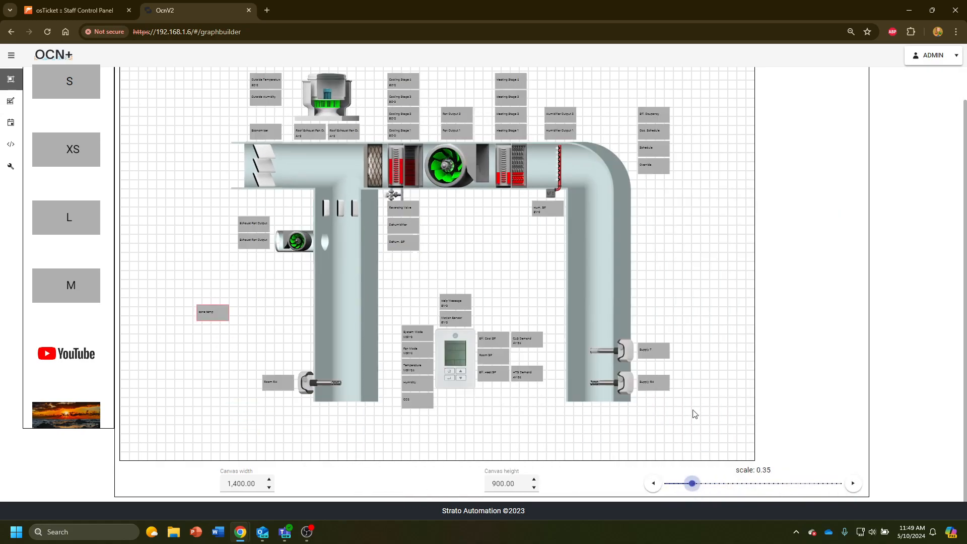
scroll(695, 378, "up", 2)
scroll(637, 368, "down", 1)
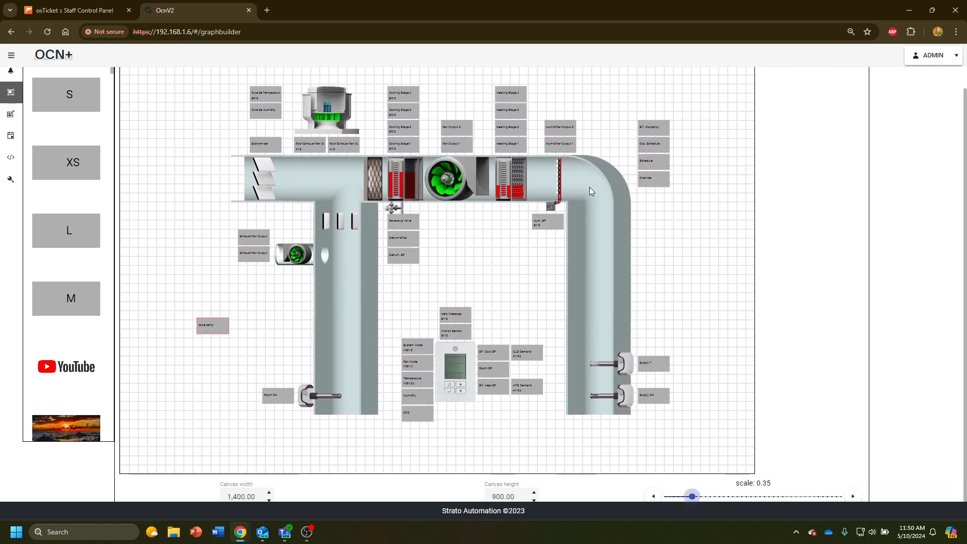
scroll(249, 325, "up", 1)
scroll(502, 257, "down", 1)
left_click(853, 484)
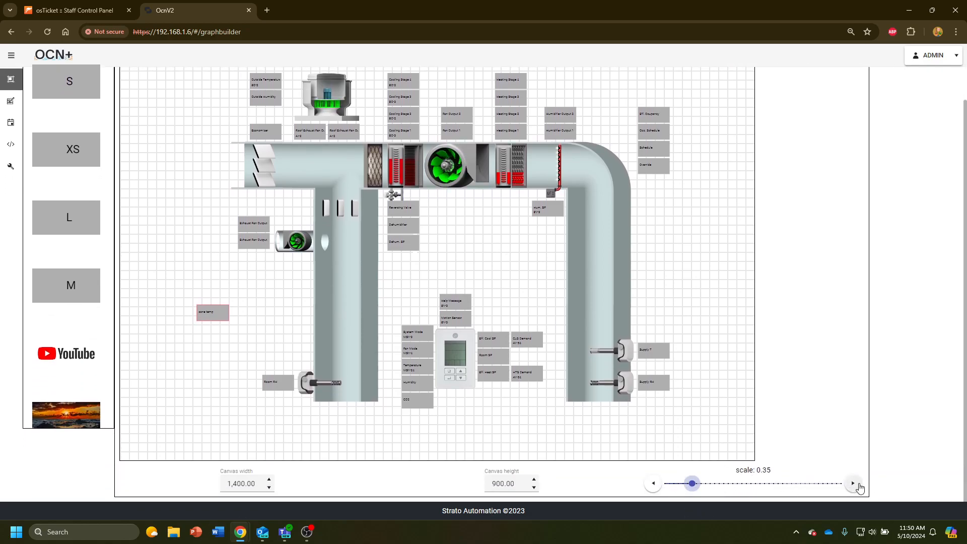
left_click(653, 483)
scroll(585, 280, "up", 1)
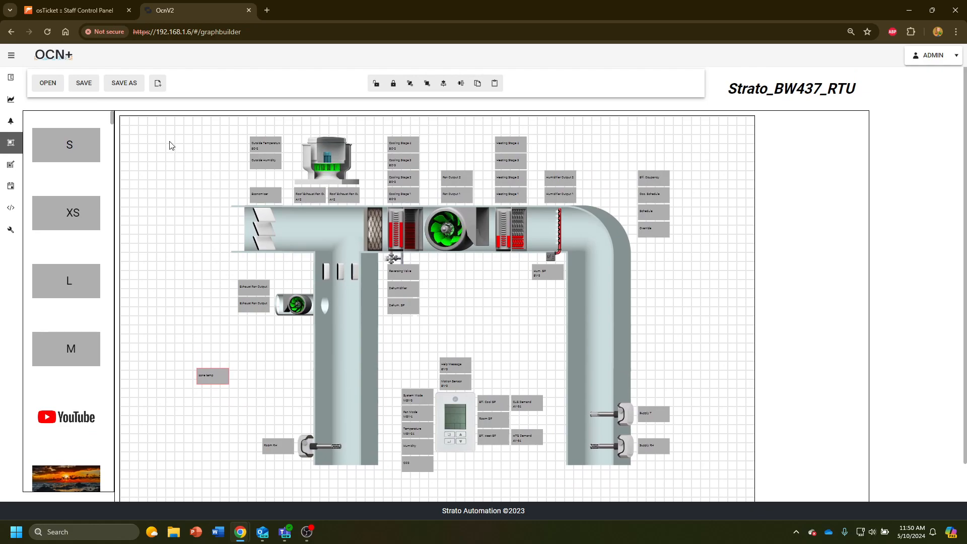
- Go to the dashboard builder, discarding the unsaved graphic changes, and check the list of saved dashboards
left_click(12, 167)
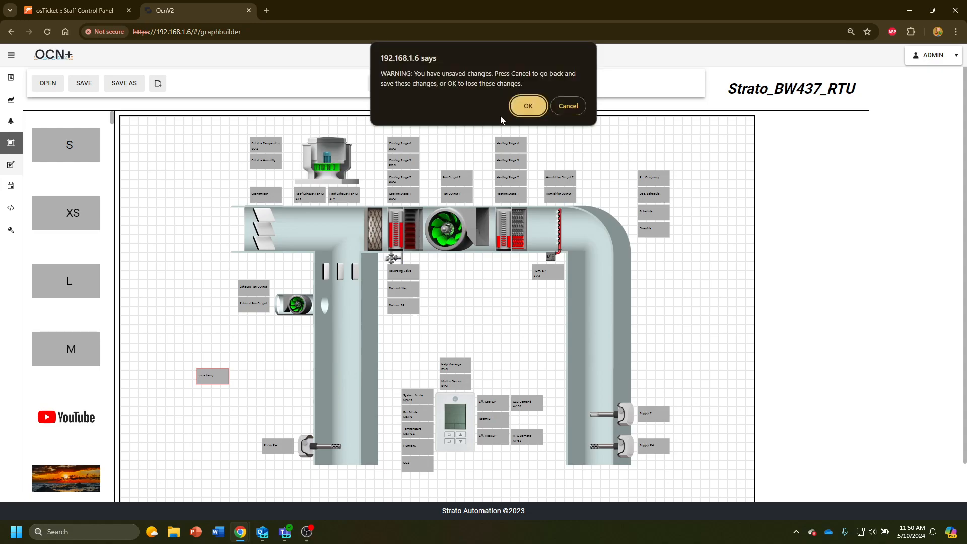
key("Return")
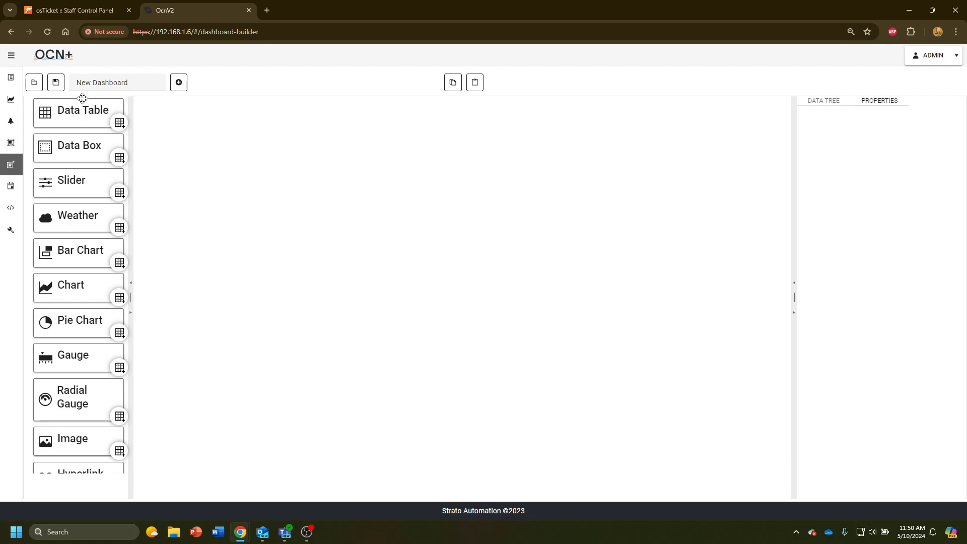
left_click(35, 87)
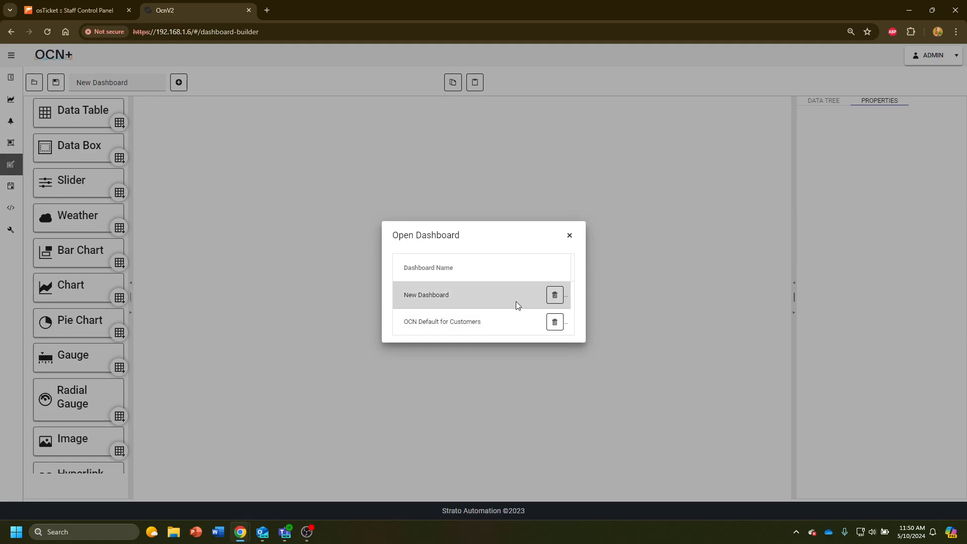
left_click(570, 236)
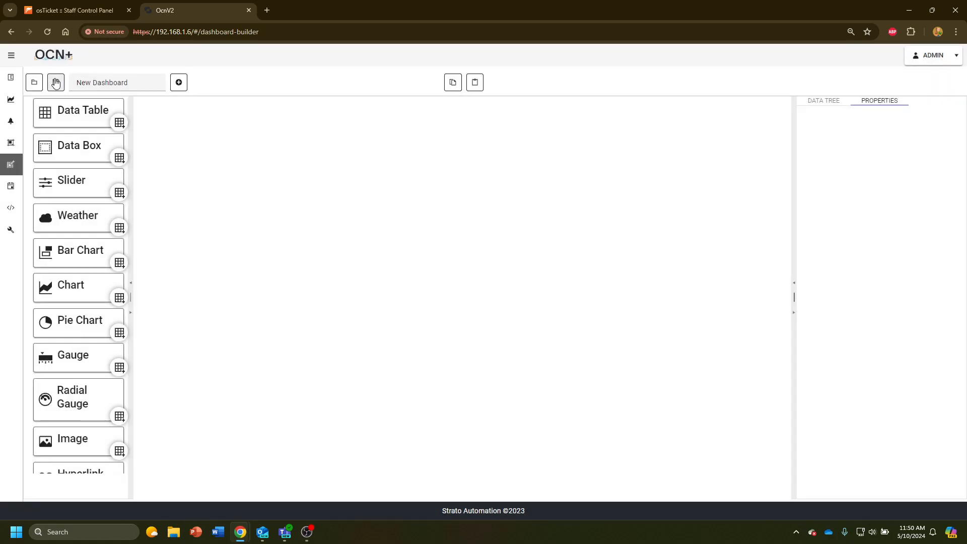
- Rename the dashboard from its default name to BW437 and save it
left_click(142, 82)
left_click_drag(142, 82, 41, 81)
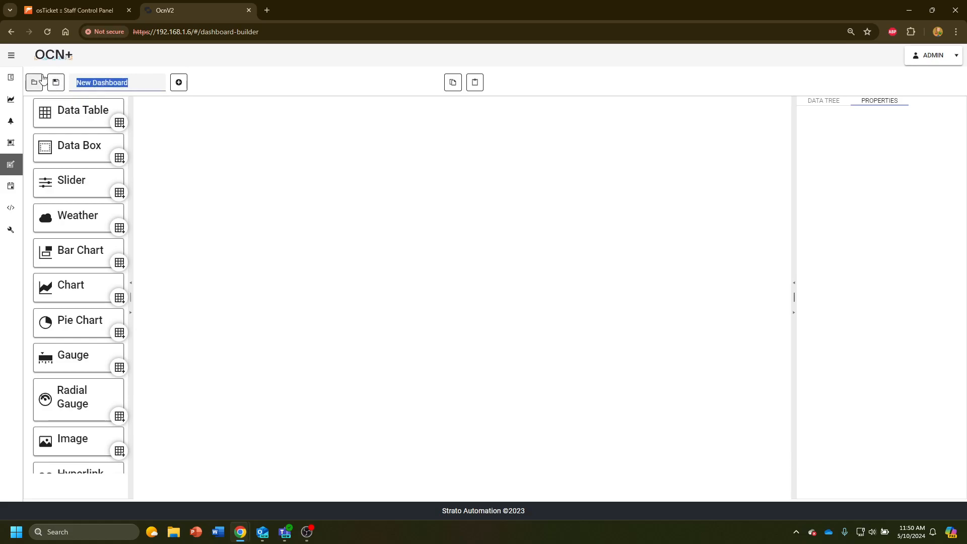
type("BW437")
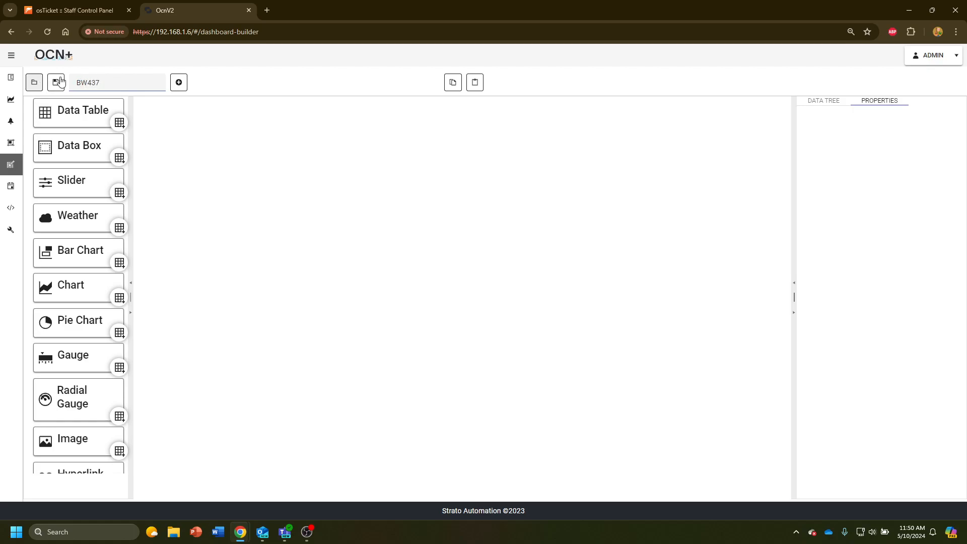
left_click(186, 121)
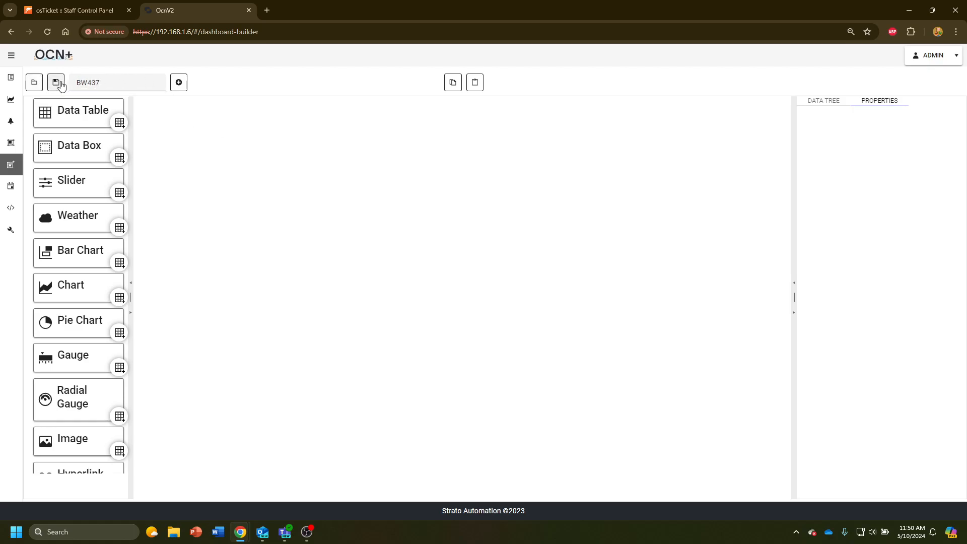
- Open the saved BW437 dashboard and check the list of dashboards again
left_click(34, 82)
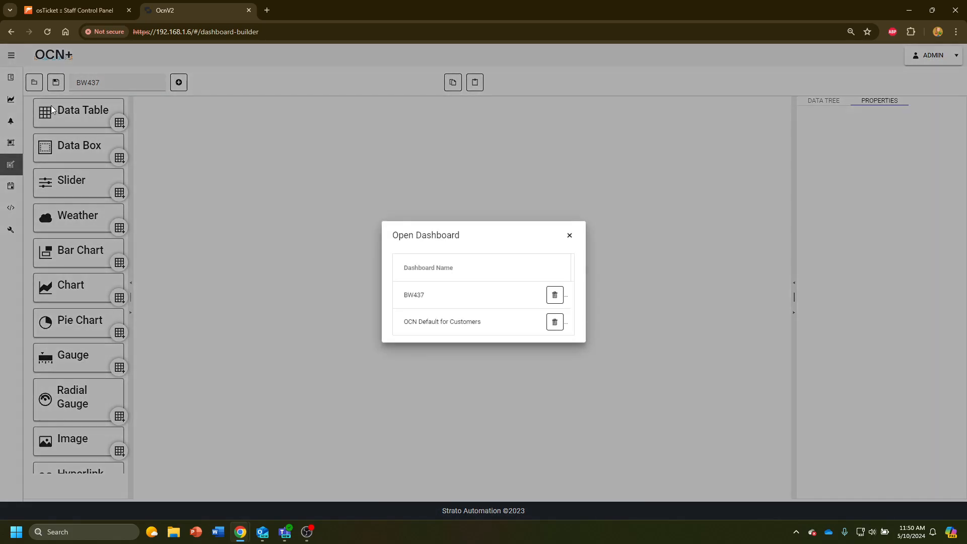
left_click(428, 295)
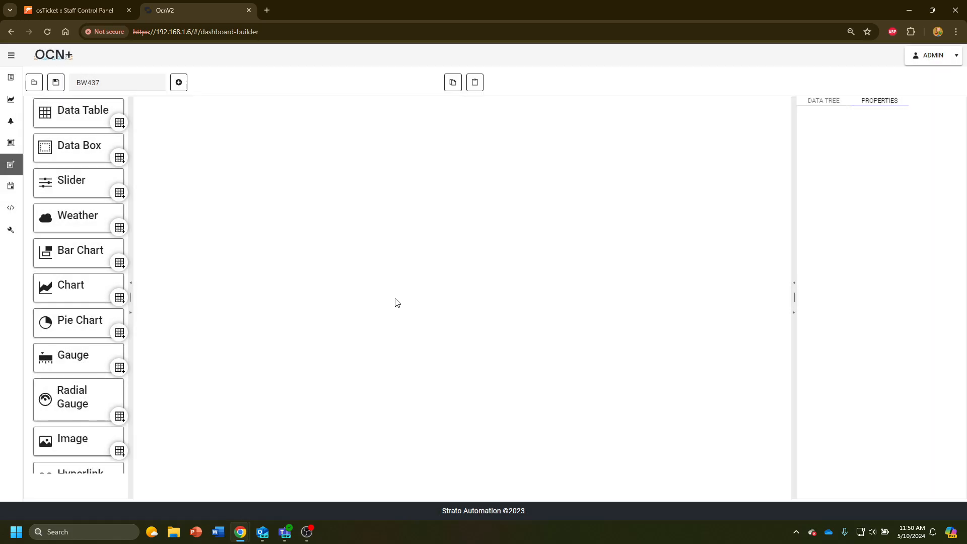
left_click(35, 82)
left_click(570, 234)
- Start a new blank dashboard, place a Chart widget on it and open the chart's name for editing
left_click(182, 89)
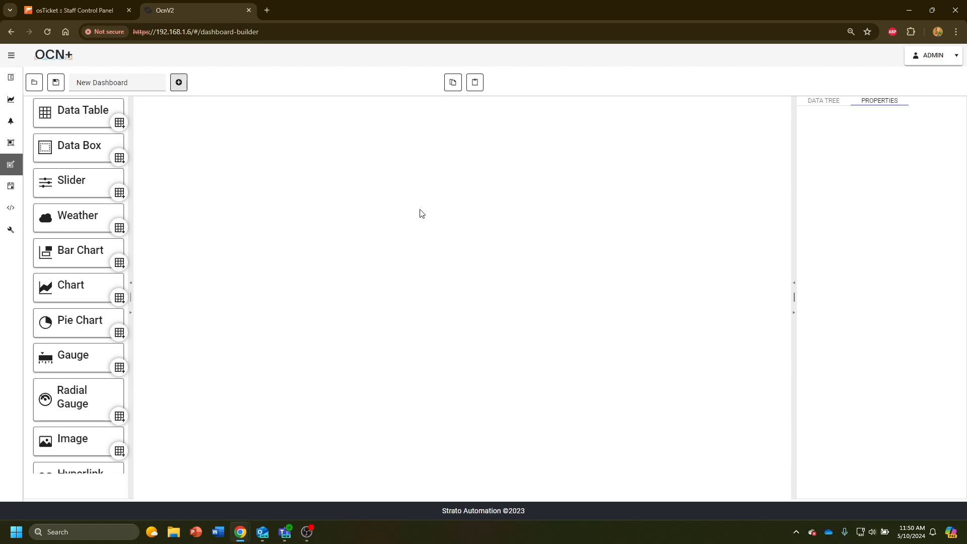
left_click(456, 83)
scroll(80, 205, "down", 1)
scroll(80, 205, "up", 1)
left_click_drag(74, 294, 376, 188)
left_click(858, 130)
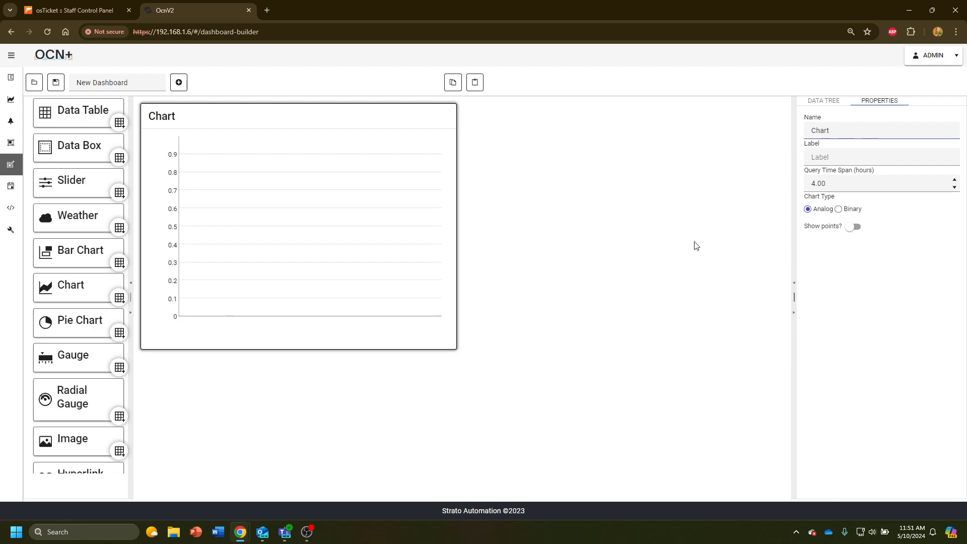
- Set the chart's query time span to 1 hour
left_click(857, 184)
type("1")
left_click(850, 297)
- Plot the AI-5 RoomT point of BW437MHC_RTU on the chart, look through the controller's other points and collapse its list
left_click(821, 100)
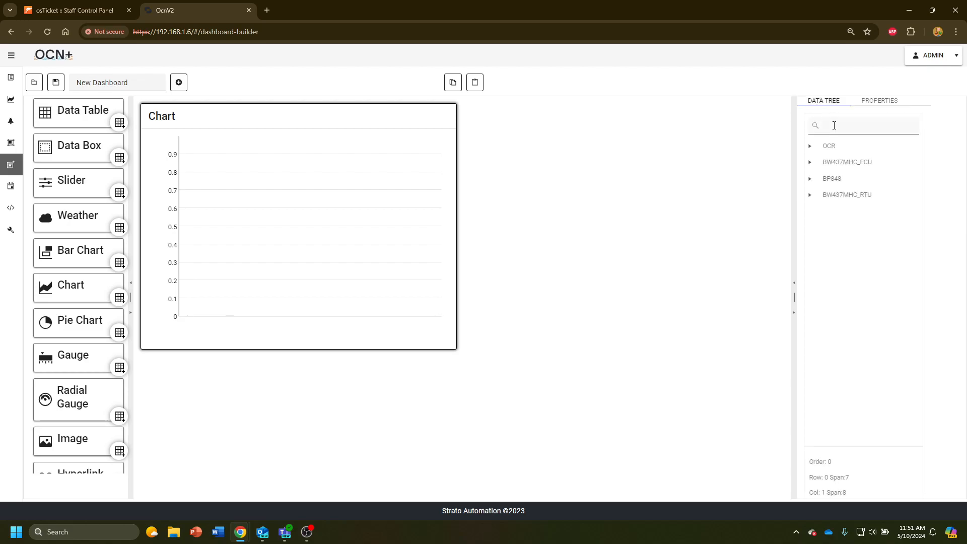
left_click(811, 195)
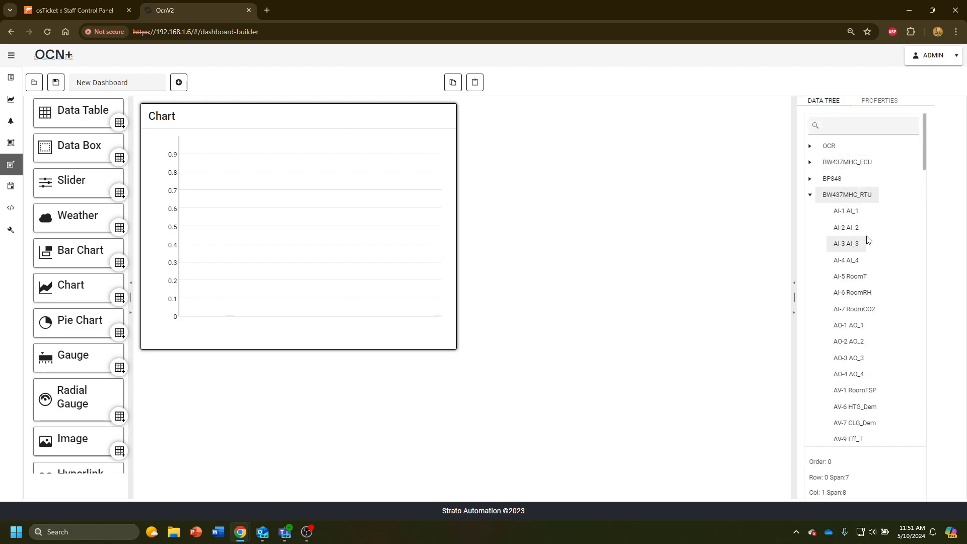
left_click_drag(831, 281, 283, 197)
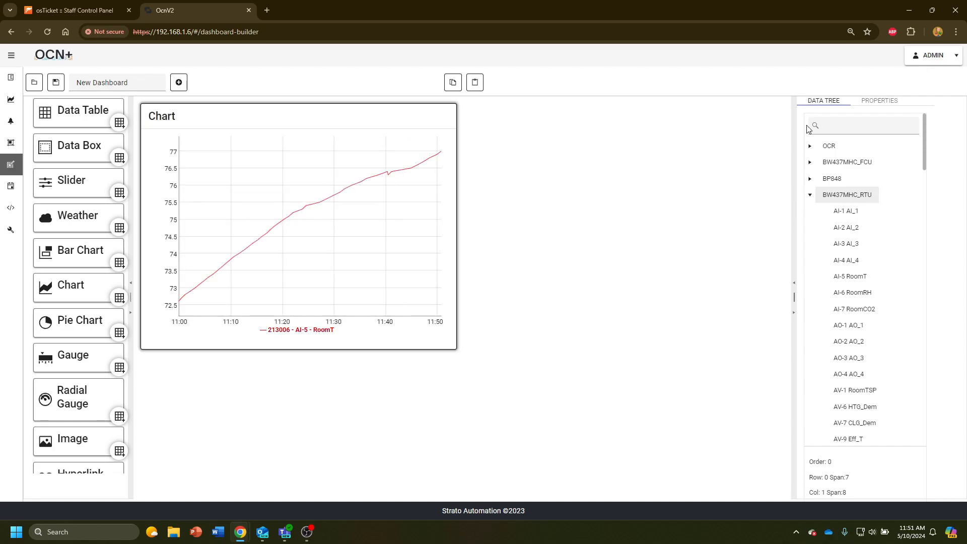
scroll(827, 367, "down", 1)
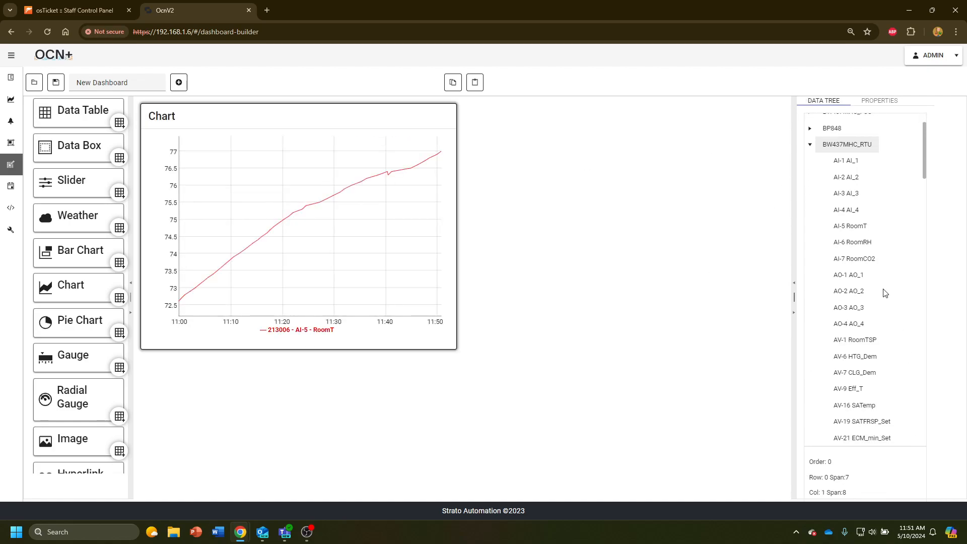
scroll(883, 252, "up", 1)
scroll(846, 254, "down", 6)
scroll(834, 253, "up", 8)
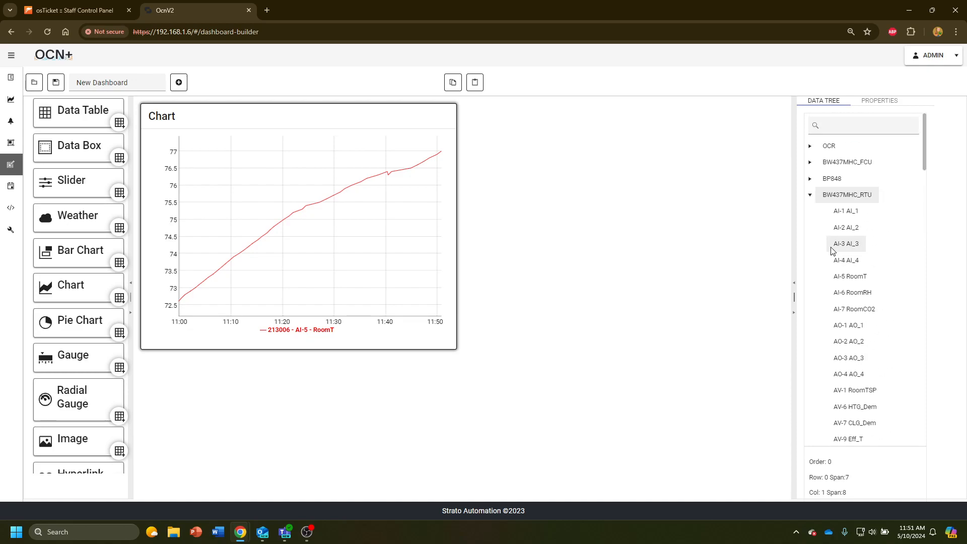
left_click(810, 194)
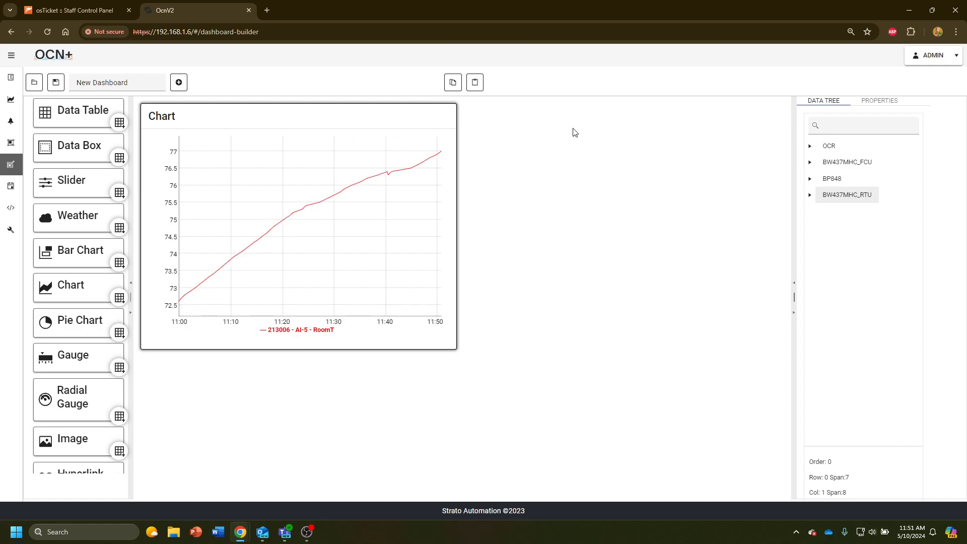
- Change the colour of the chart's AI-5 trace and remove the trace from the chart
left_click(881, 101)
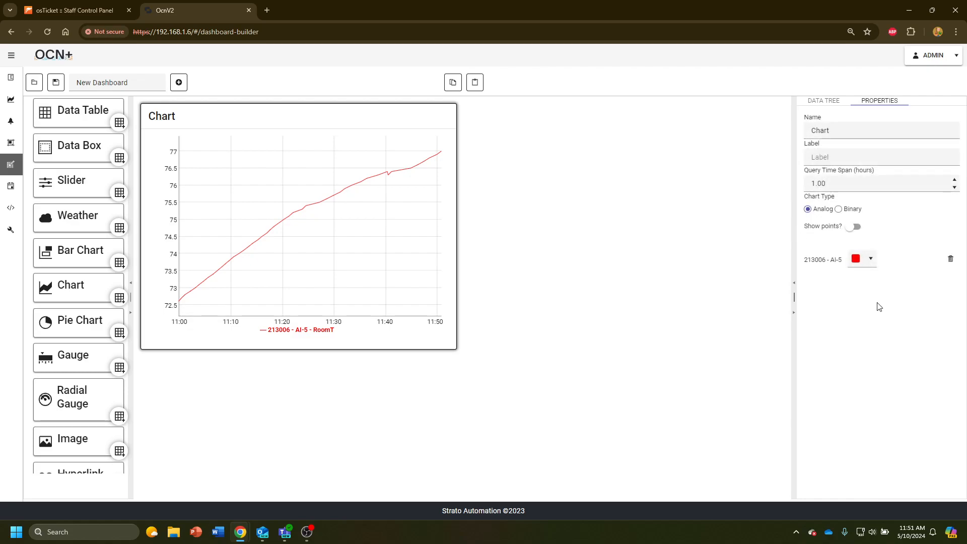
left_click(874, 259)
left_click(949, 322)
left_click(645, 282)
left_click(951, 260)
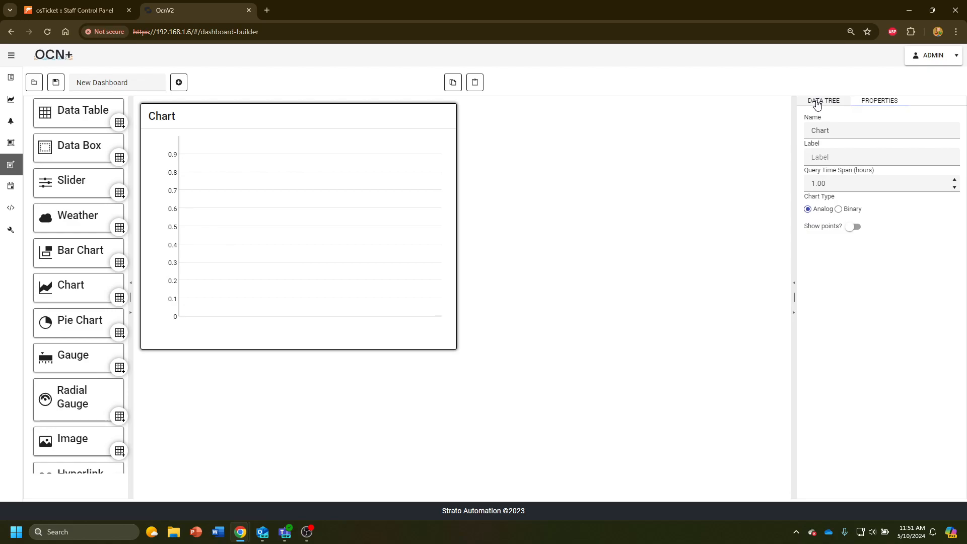
- Look through the widget types available for the dashboard, from Data Table to Hyperlink
scroll(71, 377, "down", 1)
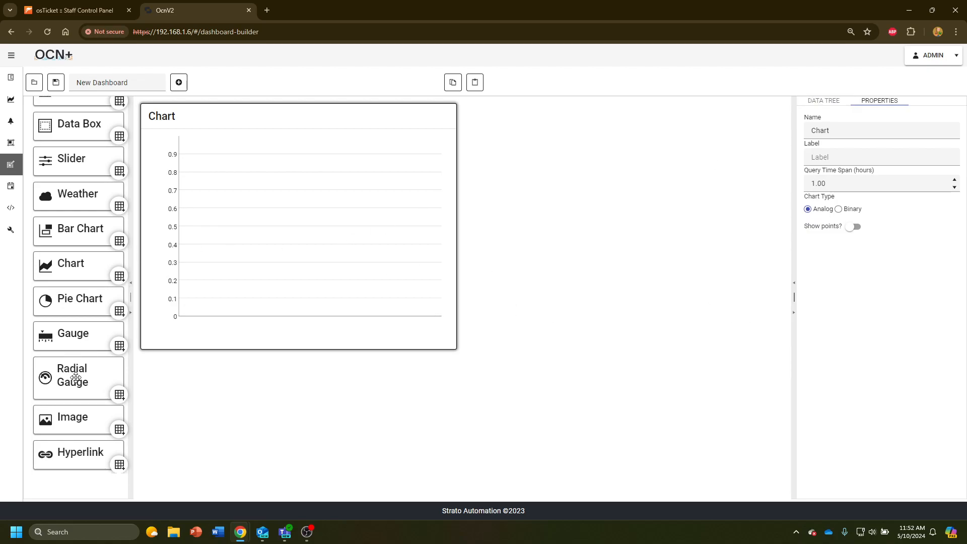
scroll(68, 423, "up", 1)
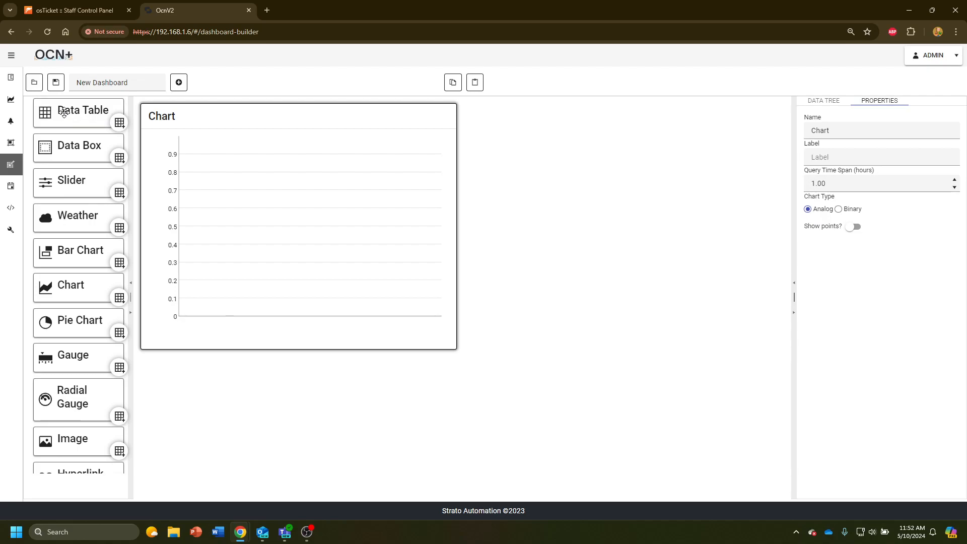
scroll(81, 399, "down", 1)
scroll(80, 382, "up", 1)
scroll(94, 221, "down", 1)
scroll(84, 361, "up", 1)
- Stay on the unsaved dashboard, plot the AI-5 RoomT point of BW437MHC_RTU on its chart and save the dashboard
left_click(9, 79)
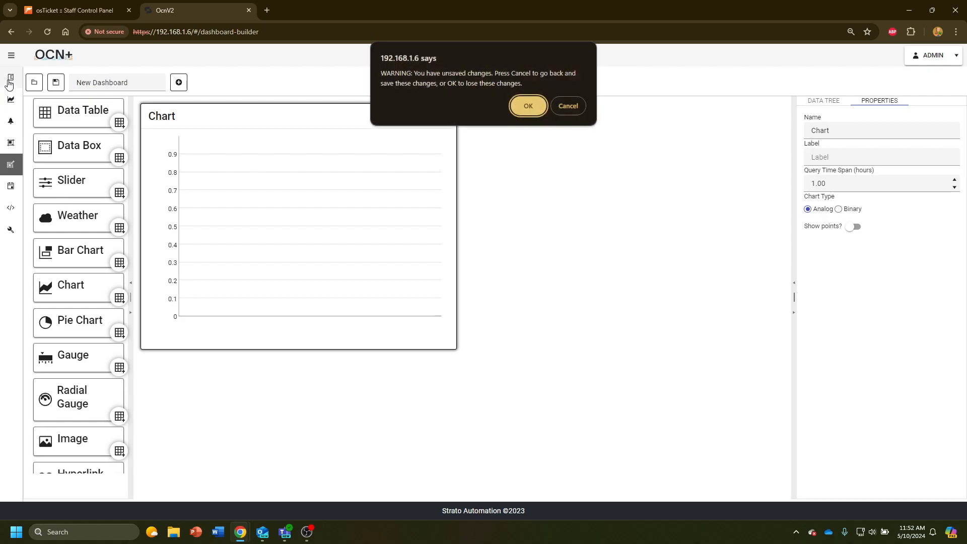
left_click(565, 101)
left_click(833, 100)
left_click(810, 195)
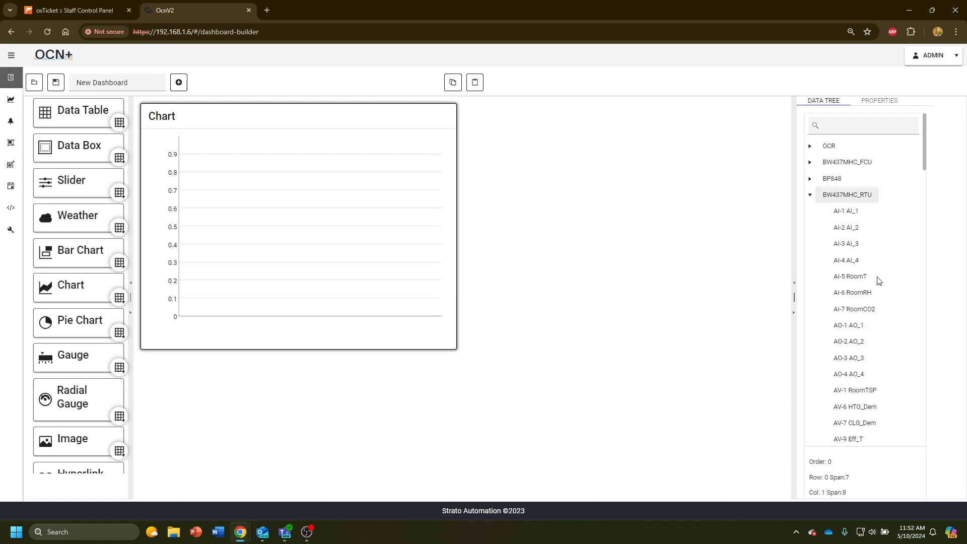
left_click(857, 278)
left_click_drag(850, 272, 354, 226)
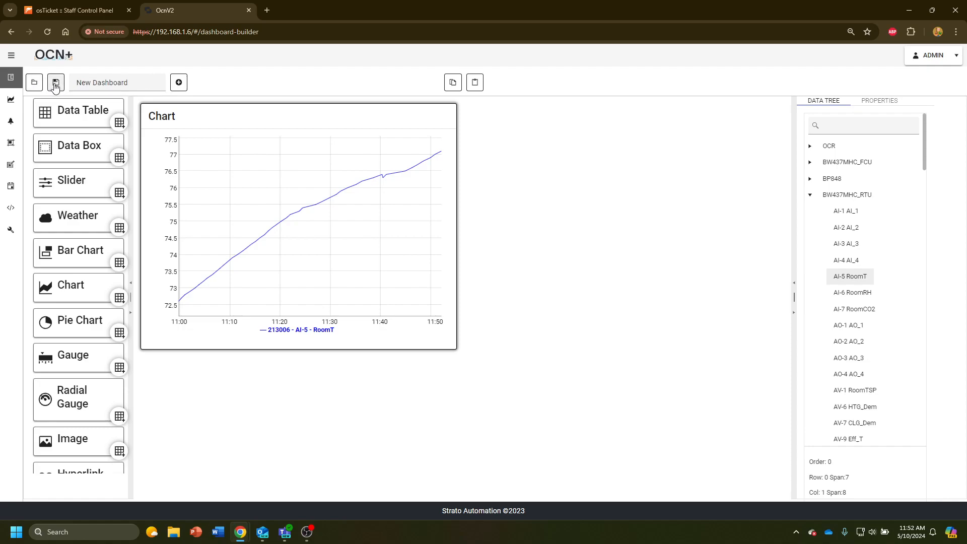
left_click(56, 84)
- Go to the systems page, assign New Dashboard to BW437MHC_RTU's dashboard view and compare it with the live view
left_click(10, 80)
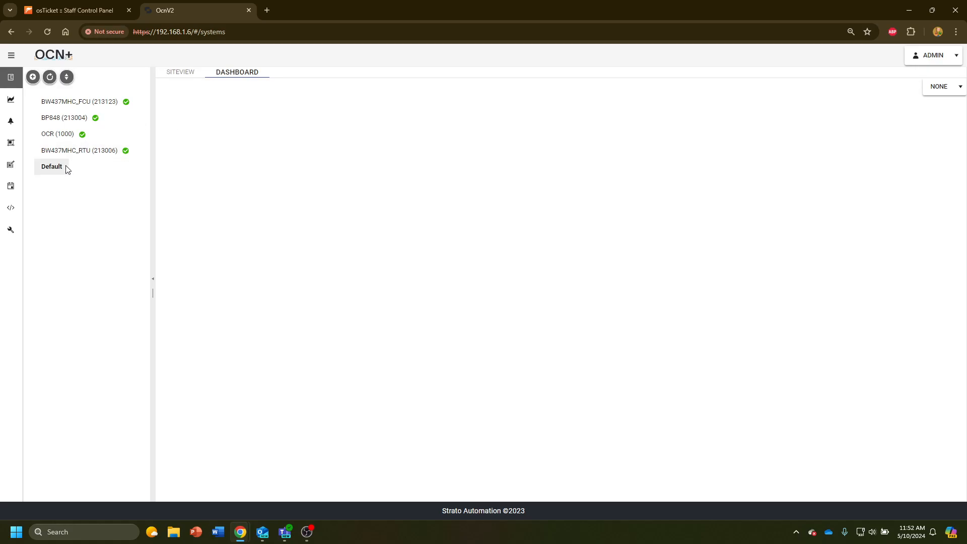
left_click(67, 151)
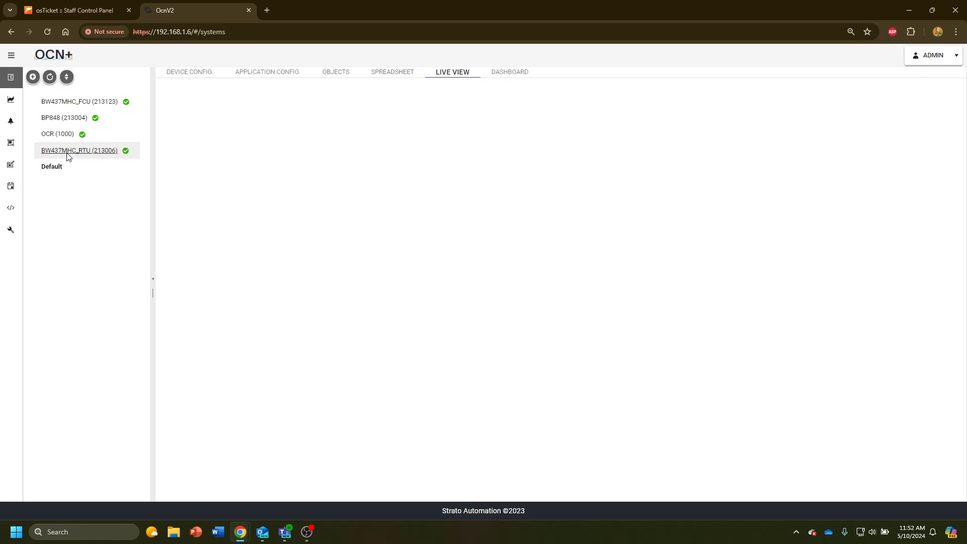
left_click(511, 72)
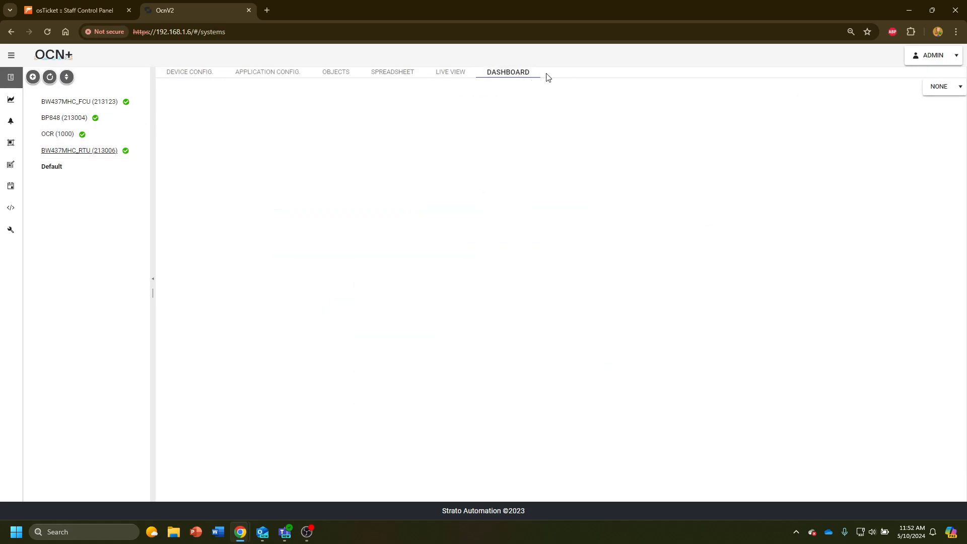
left_click(961, 85)
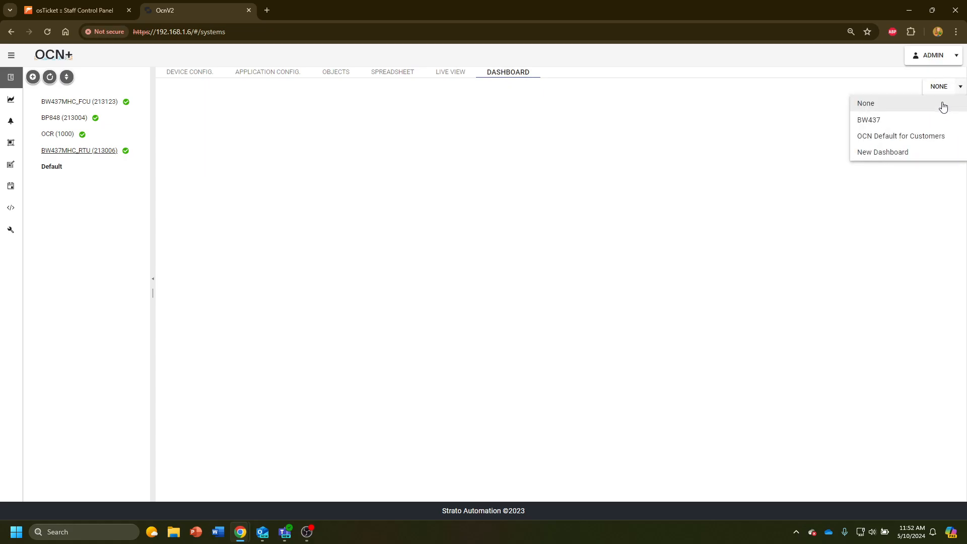
left_click(891, 153)
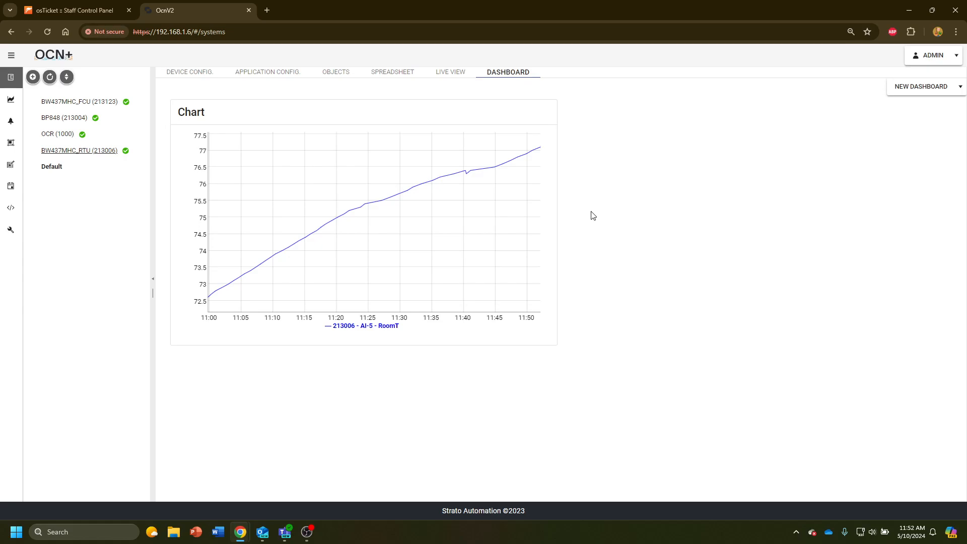
left_click(451, 73)
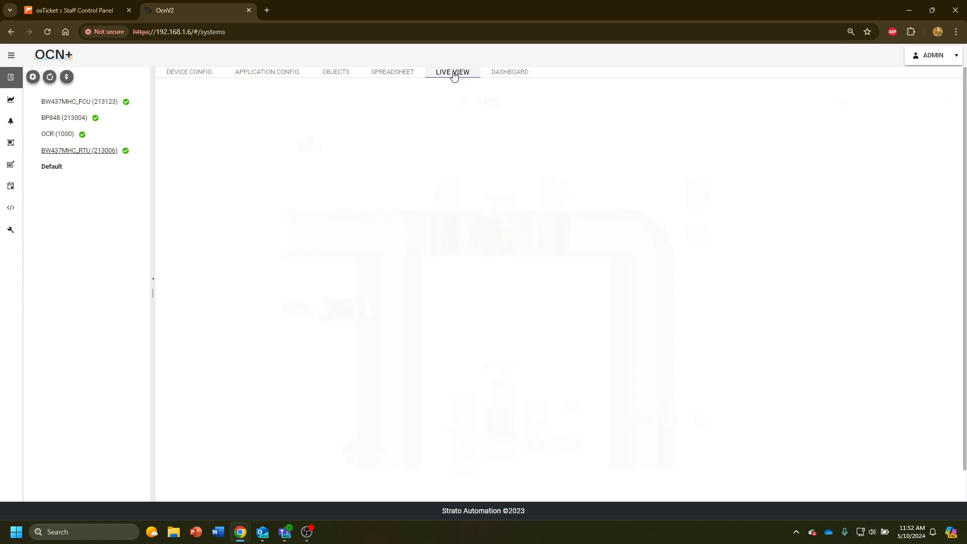
left_click(499, 73)
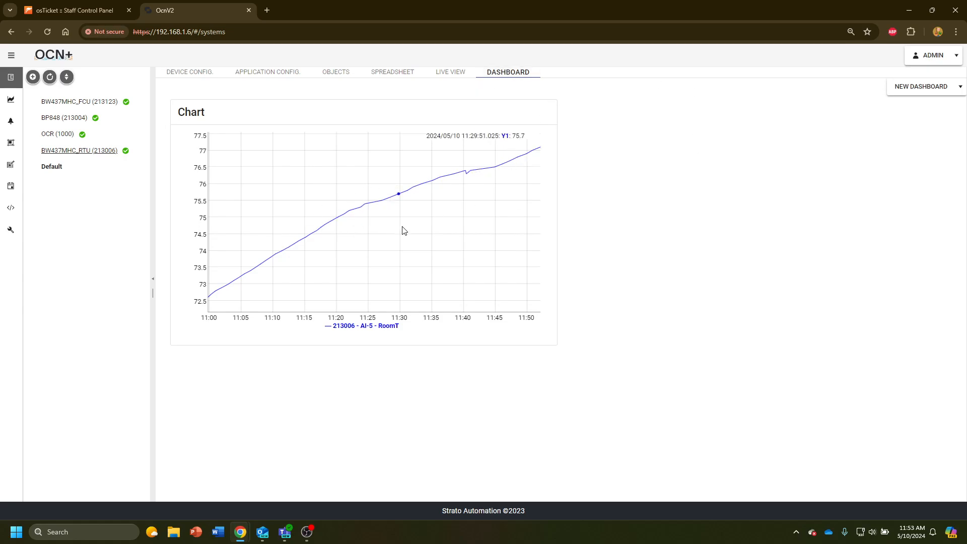
- Check the Default site's dashboard and the Add Site command, and compare with BW437MHC_RTU's live view and dashboard
left_click(51, 166)
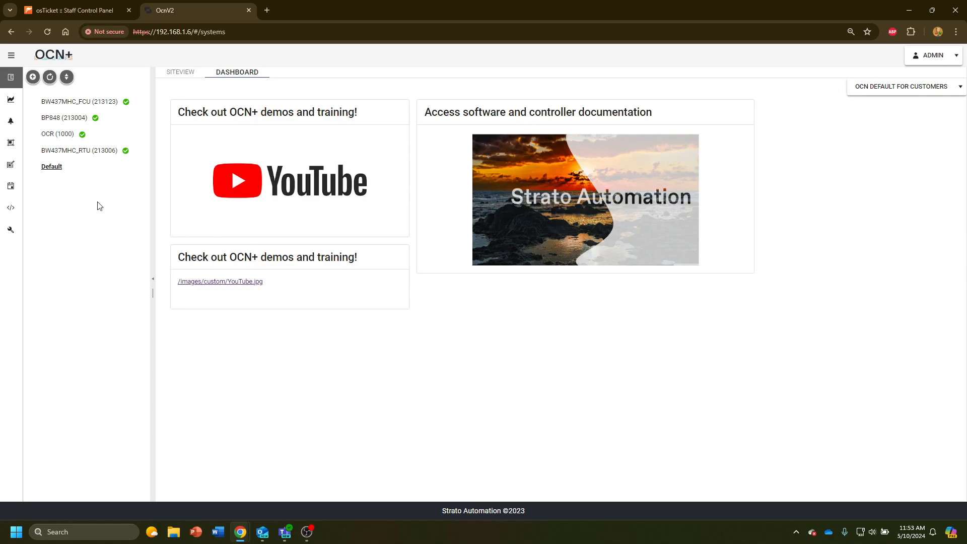
right_click(70, 208)
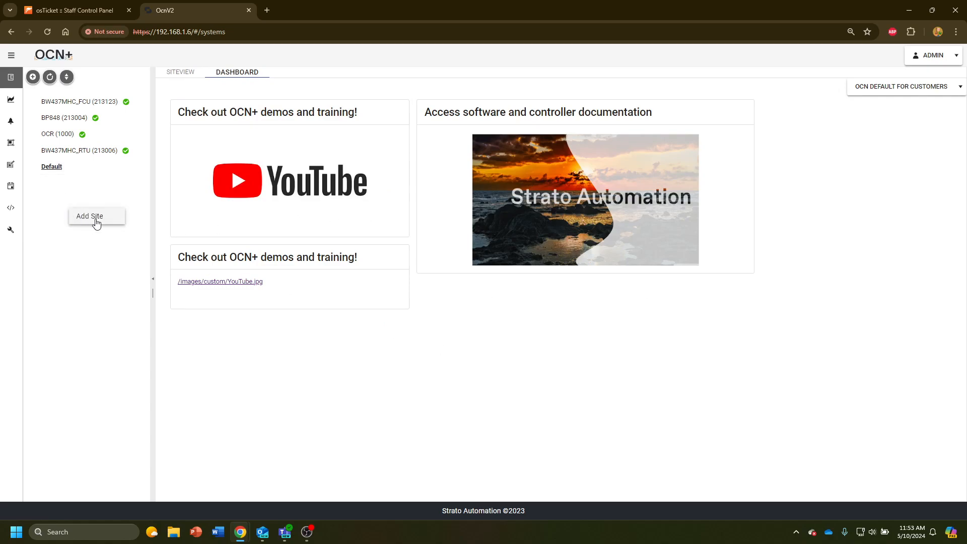
left_click(94, 220)
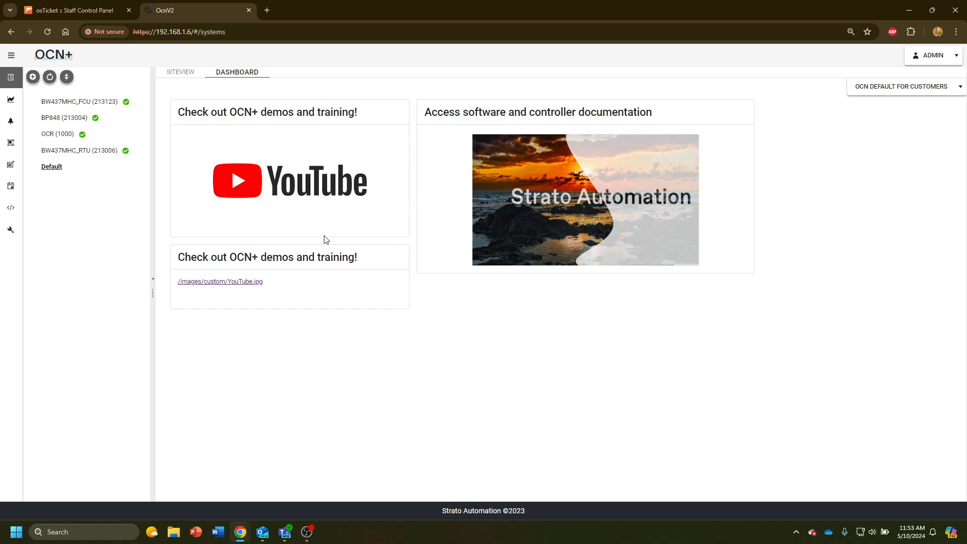
left_click(63, 150)
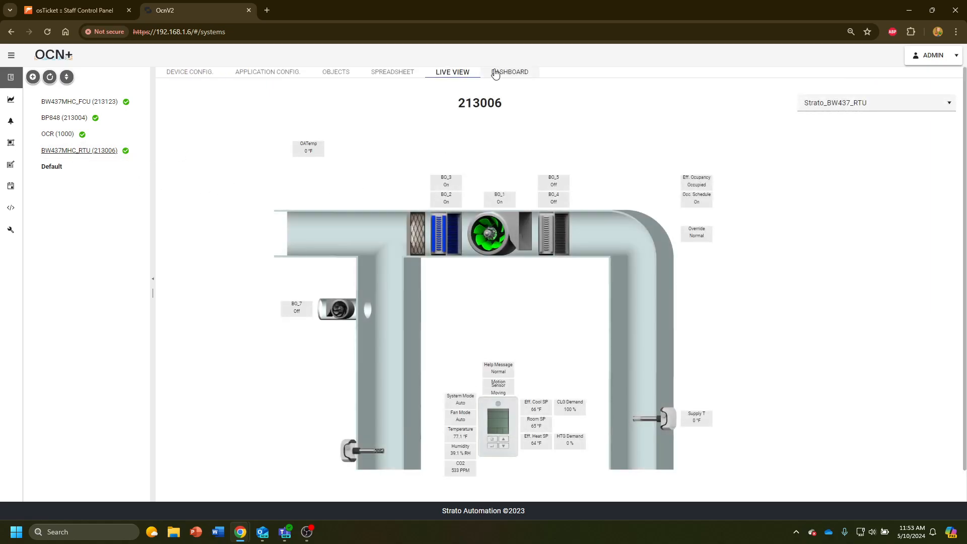
left_click(484, 76)
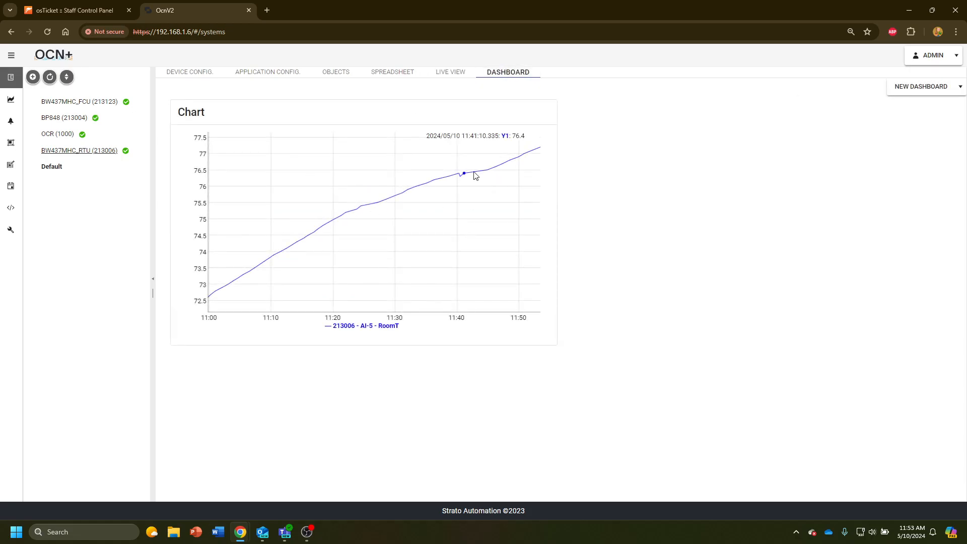
left_click(51, 166)
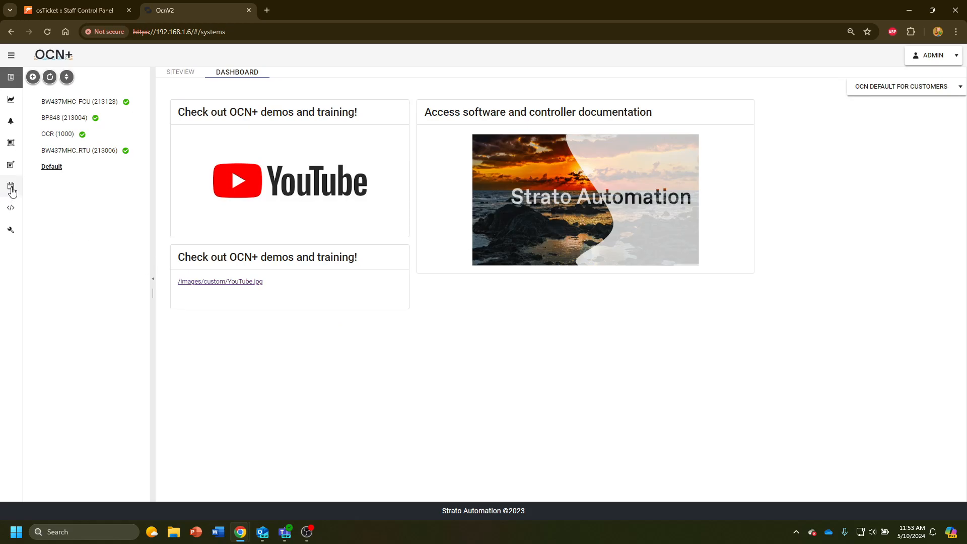
- Return to the dashboard builder, look over the widget list and narrow the properties pane
left_click(11, 165)
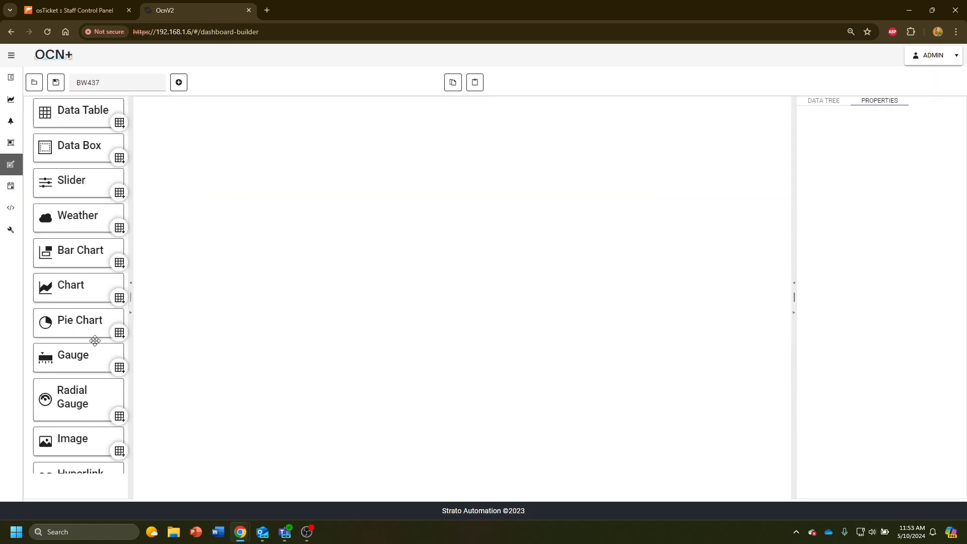
scroll(95, 341, "down", 1)
left_click_drag(794, 293, 833, 287)
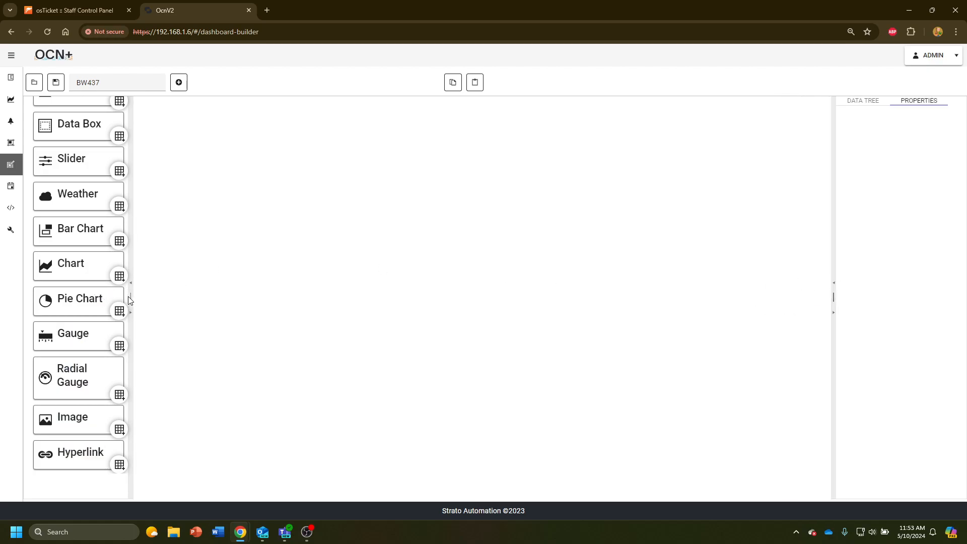
mouse_move(130, 296)
left_mouse_down()
mouse_move(140, 297)
mouse_move(121, 284)
mouse_move(130, 287)
left_mouse_up()
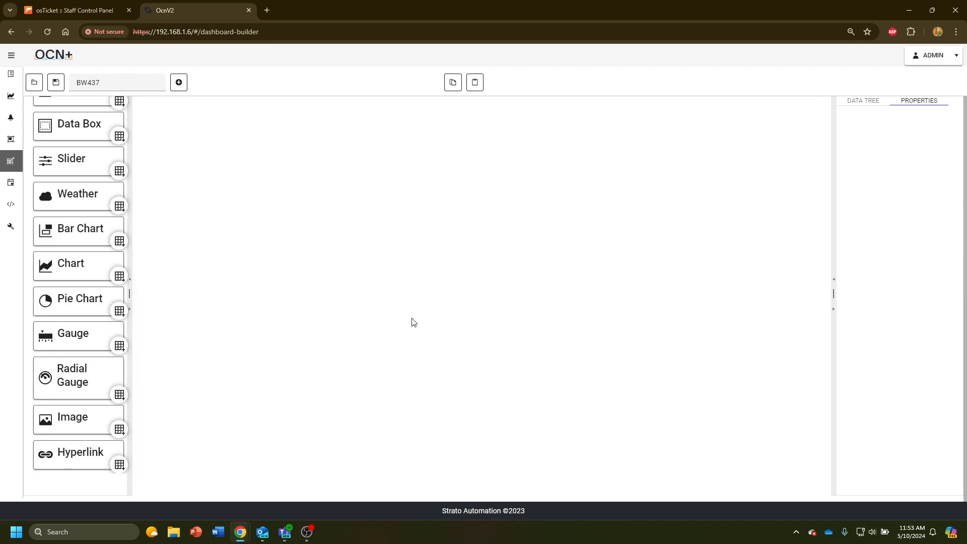
- Go to the scheduler and look through the whole day of the weekly schedule
left_click(11, 183)
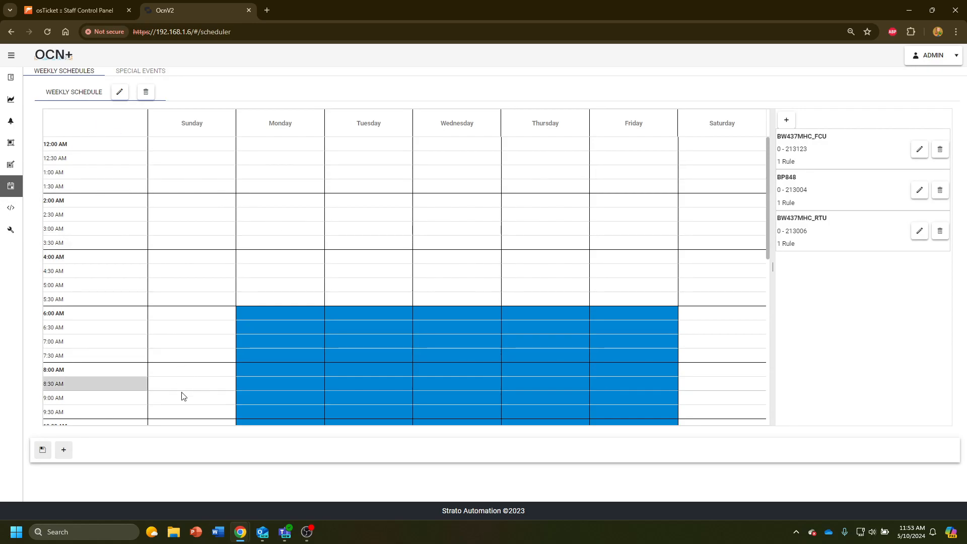
scroll(366, 244, "down", 8)
scroll(366, 244, "up", 8)
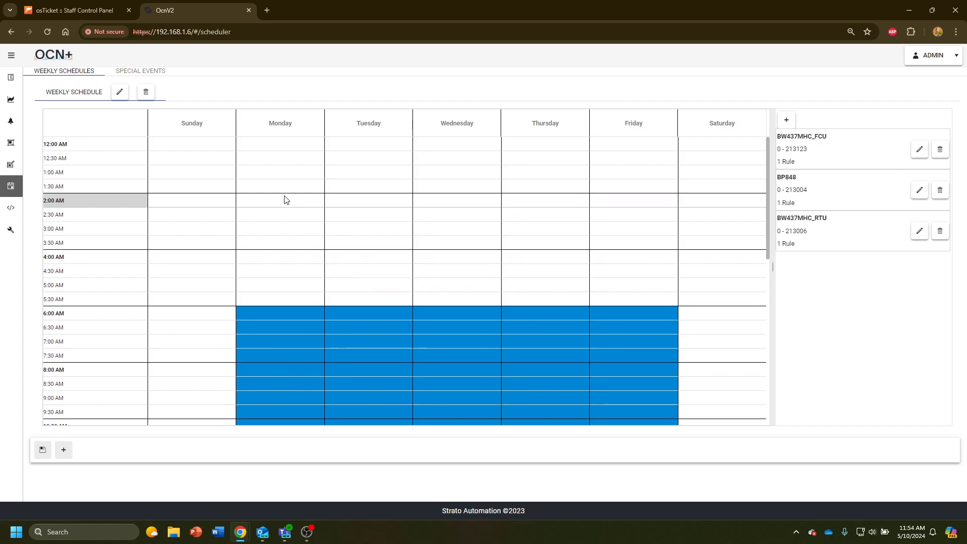
- Mark 2:00 AM to 3:00 AM on Monday and Tuesday in the weekly schedule and clear those slots again
left_click_drag(311, 210, 350, 223)
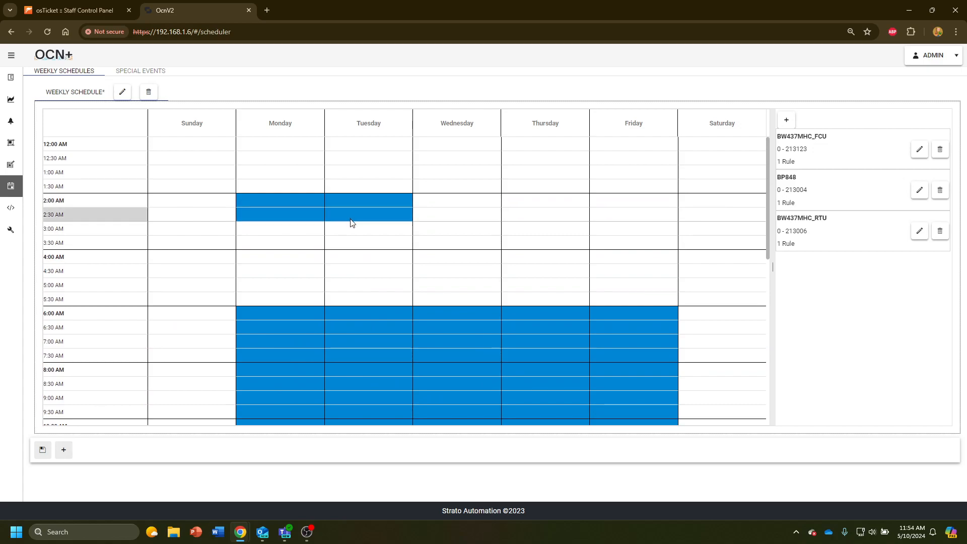
left_click(302, 197)
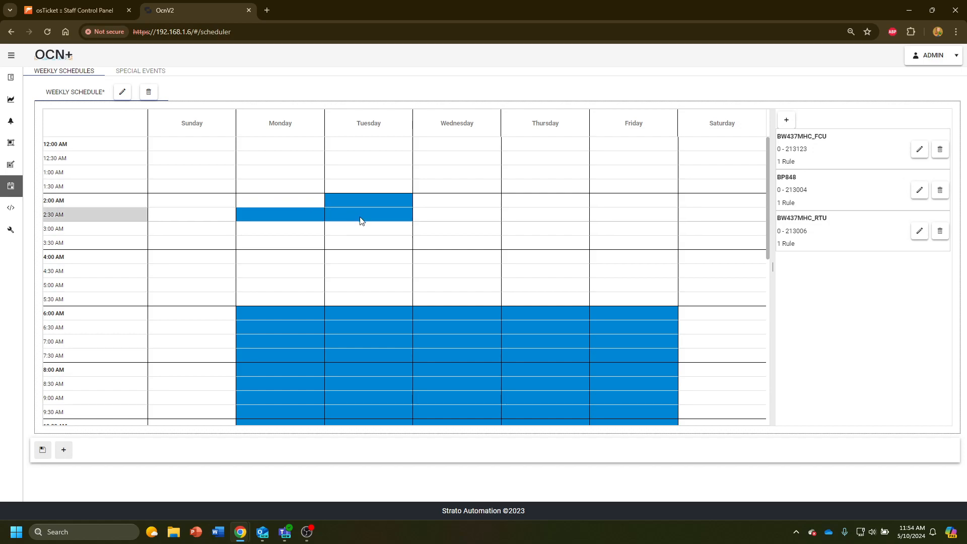
left_click_drag(361, 218, 311, 194)
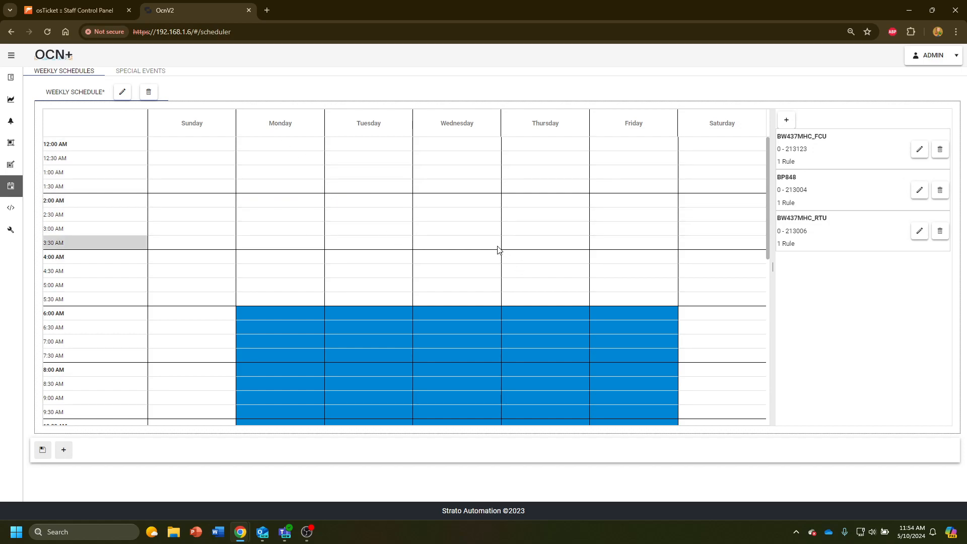
- Open the weekly schedule's name for editing and cancel, and add a new weekly schedule and delete it again
left_click(122, 92)
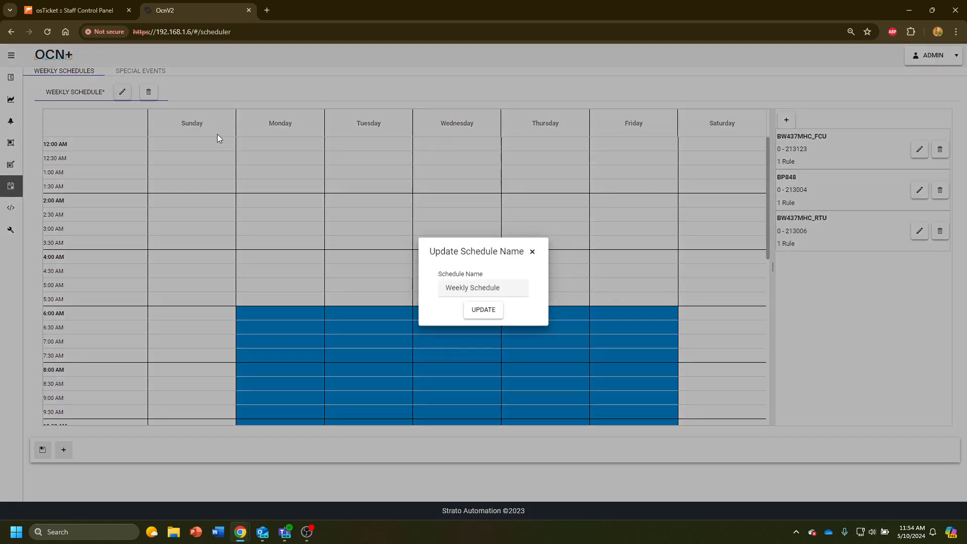
left_click(533, 252)
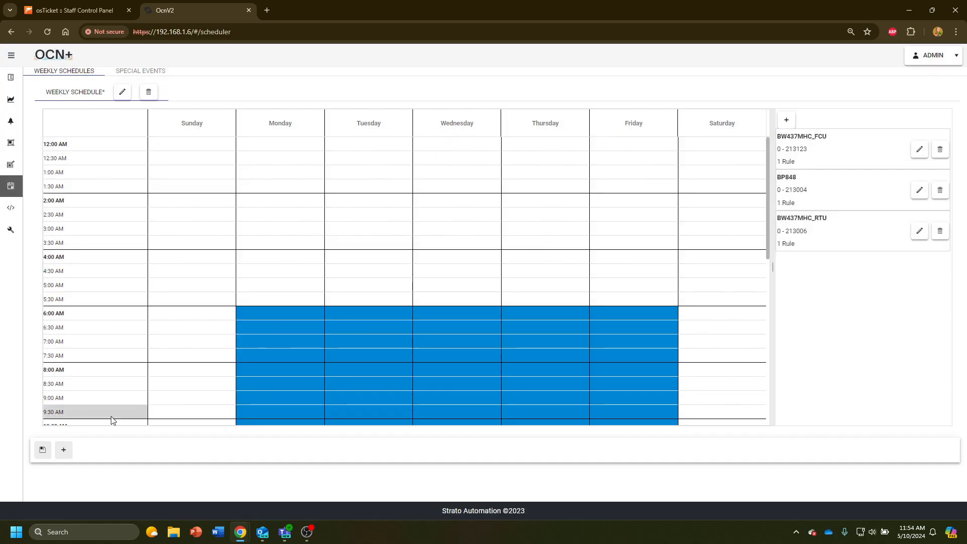
left_click(64, 451)
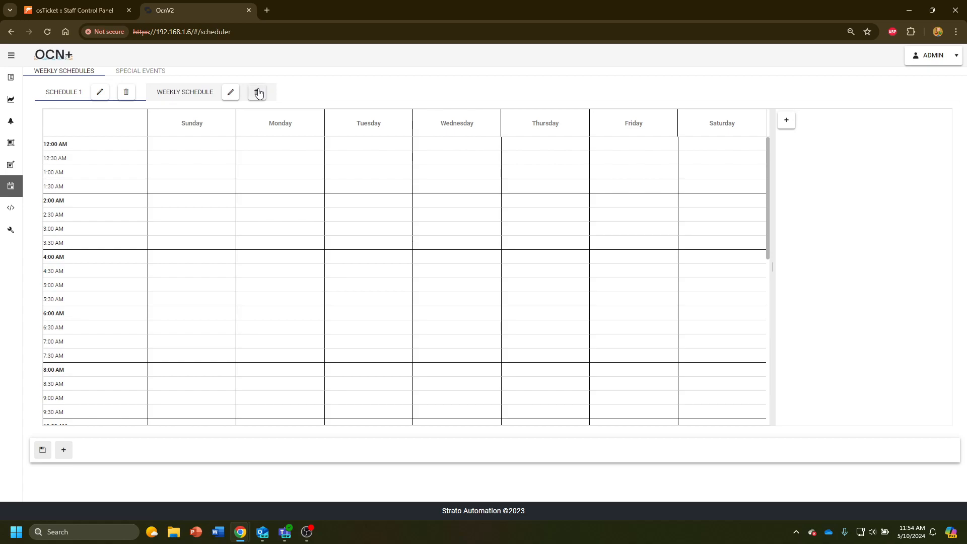
left_click(126, 93)
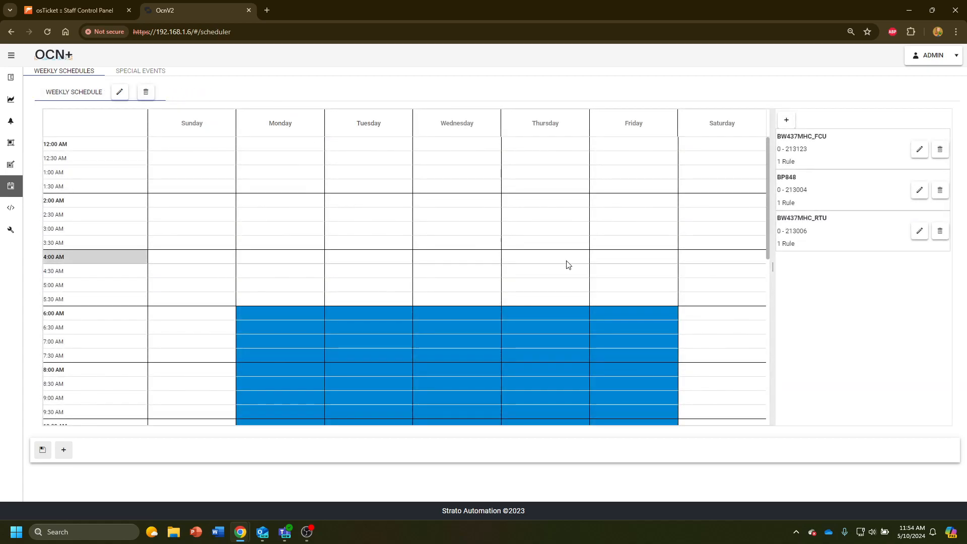
- Add the devices BW437MHC_FCU, BP848 and BW437MHC_RTU to the weekly schedule
scroll(539, 274, "down", 2)
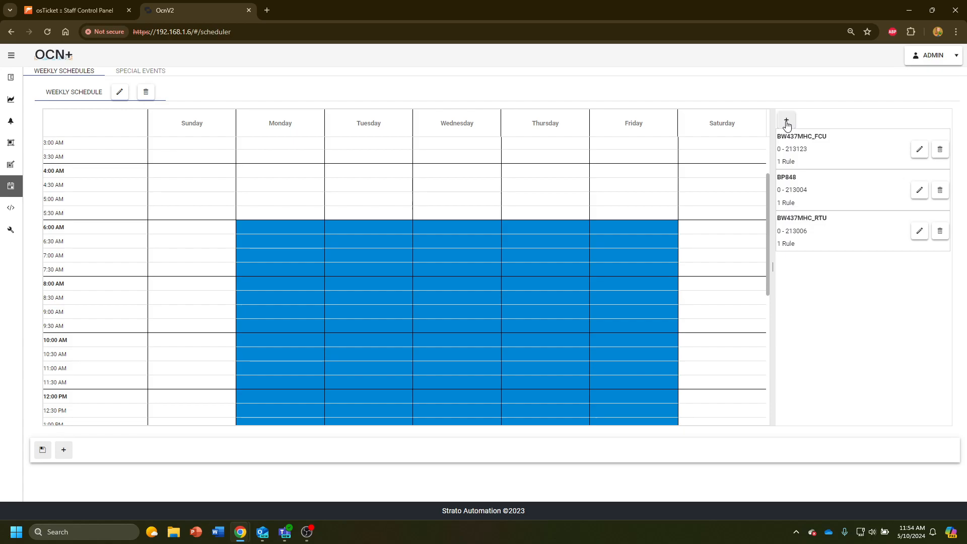
left_click(787, 121)
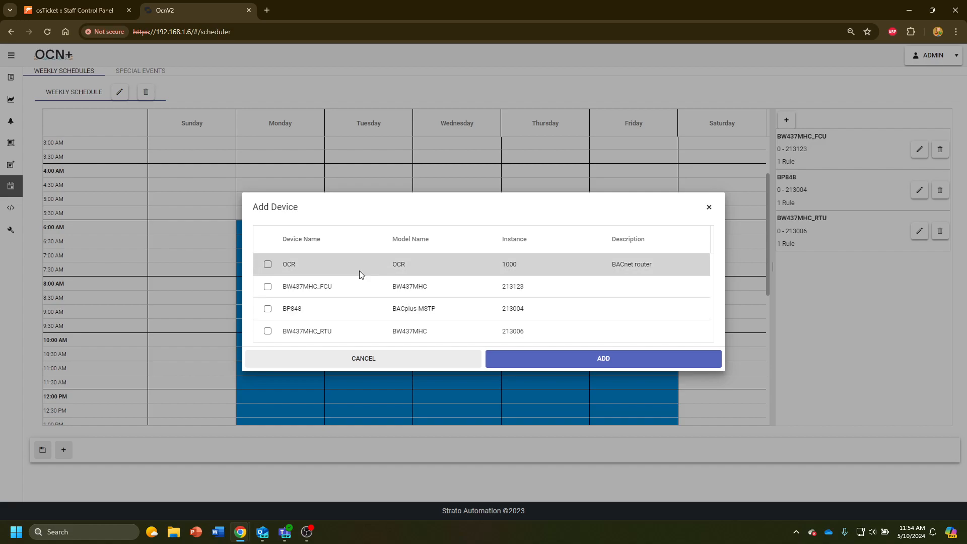
left_click(267, 286)
left_click(268, 310)
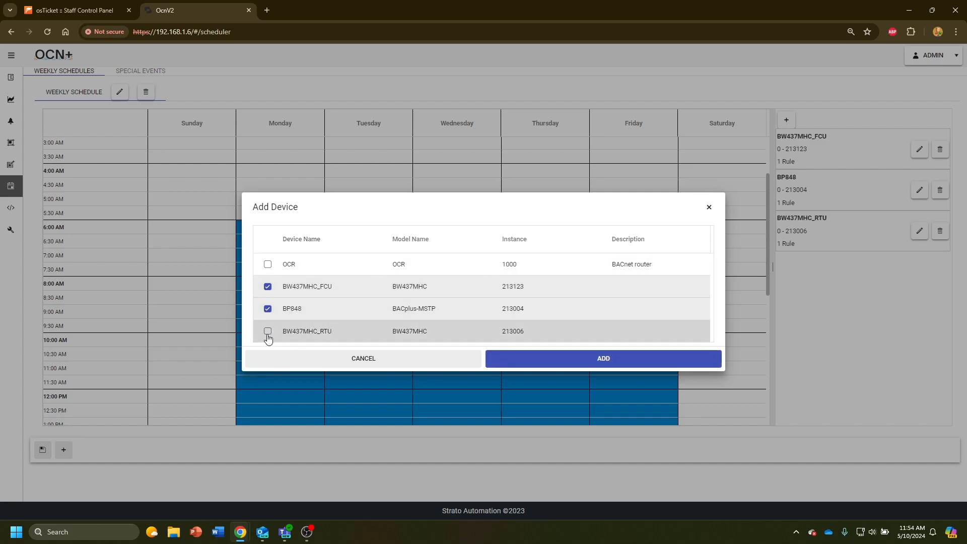
left_click(267, 332)
left_click(556, 361)
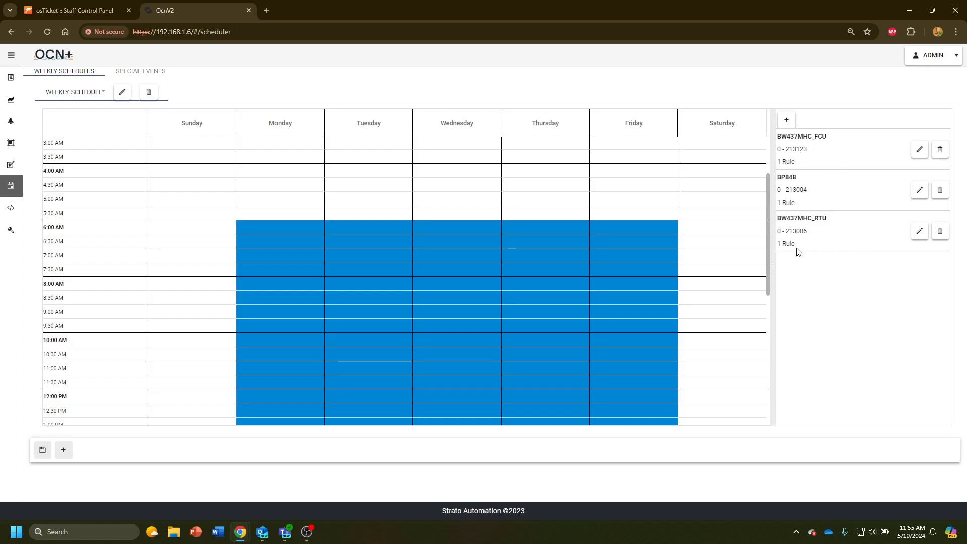
left_click_drag(795, 246, 782, 246)
left_click(837, 273)
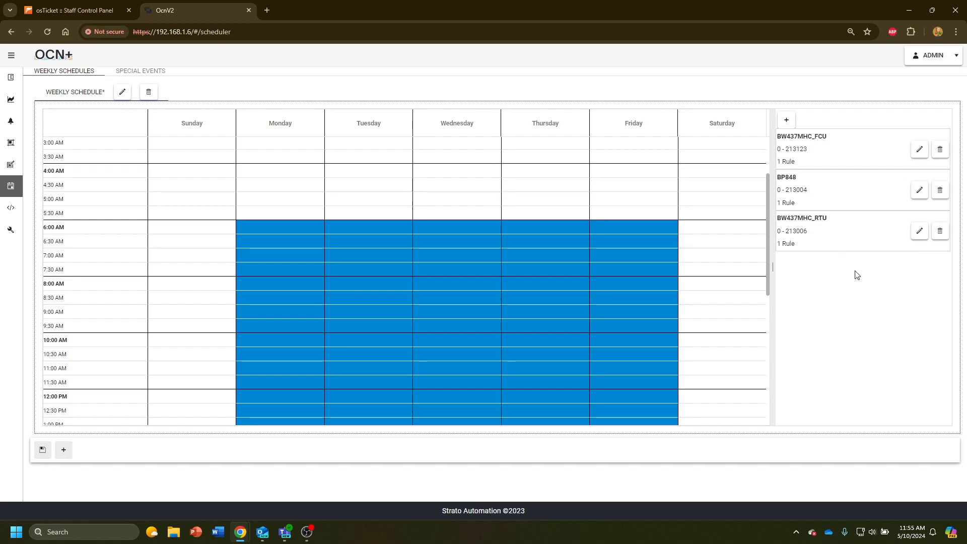
scroll(758, 268, "up", 2)
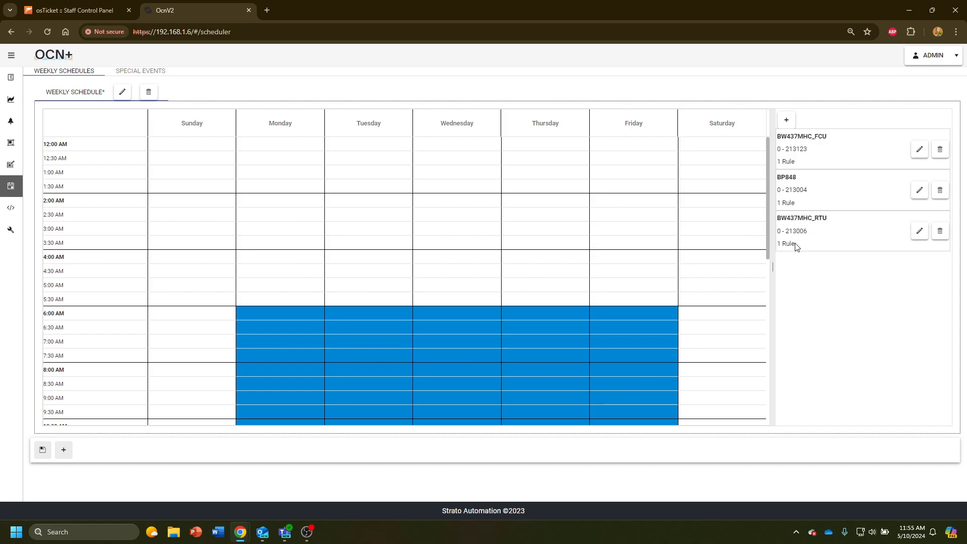
left_click_drag(796, 246, 787, 245)
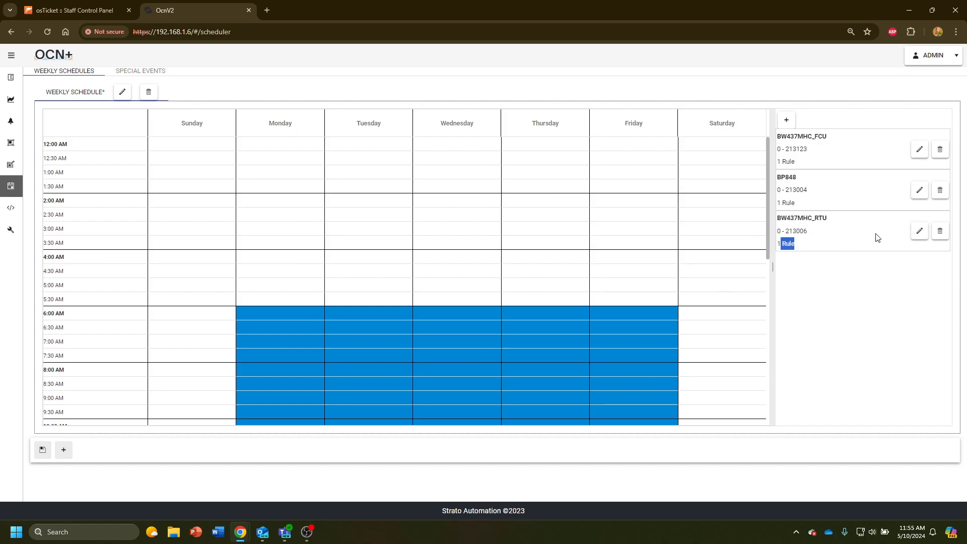
- Edit the BW437MHC_RTU device in the weekly schedule and add its room temperature setpoint AV-1 as another rule
left_click(919, 231)
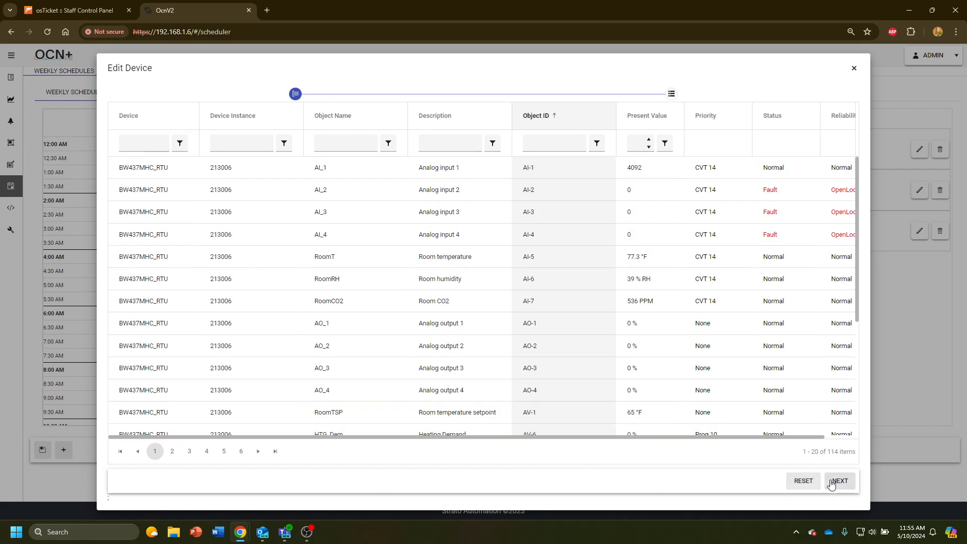
scroll(462, 304, "down", 4)
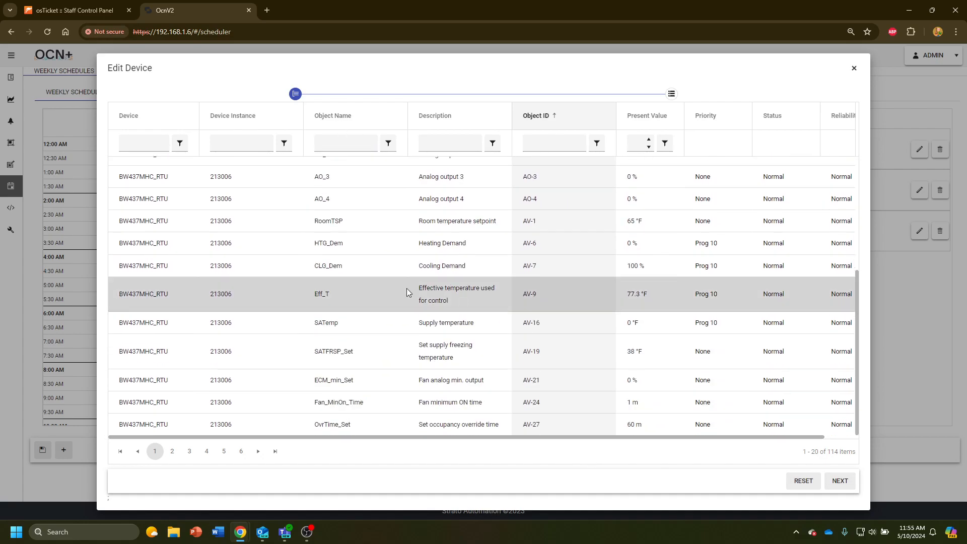
scroll(407, 293, "up", 4)
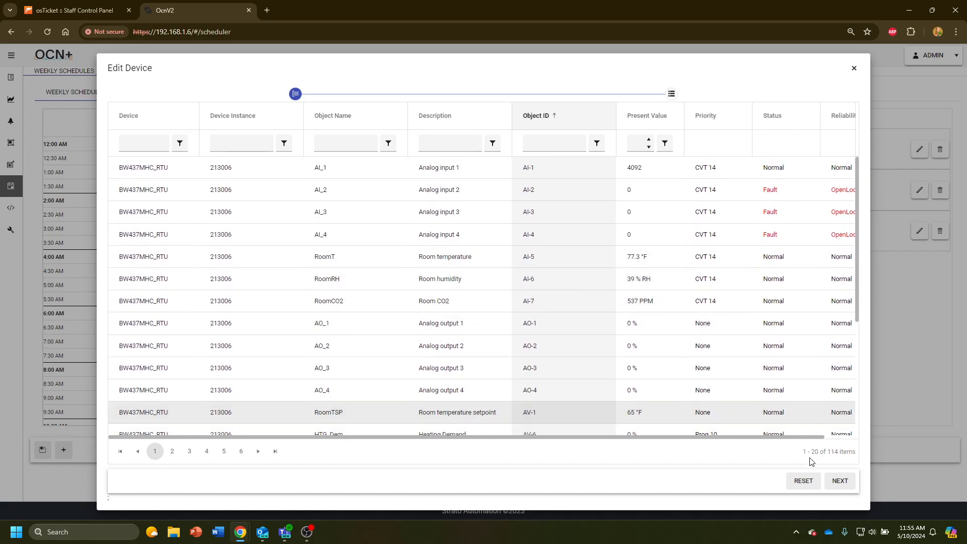
left_click(840, 481)
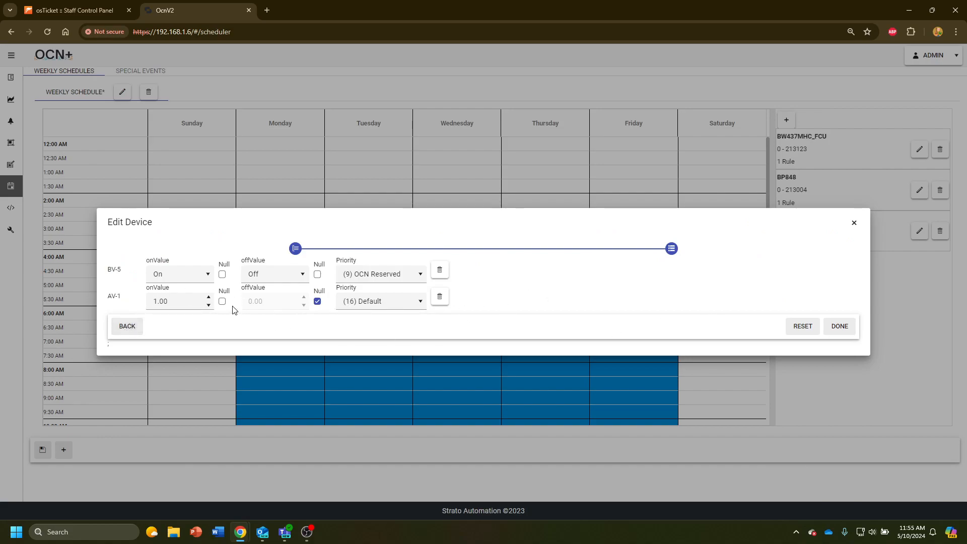
- Turn off Null for AV-1's off value, keep priority (16) Default, and finish editing the BW437MHC_RTU rules
left_click(181, 302)
left_click(317, 301)
left_click(406, 308)
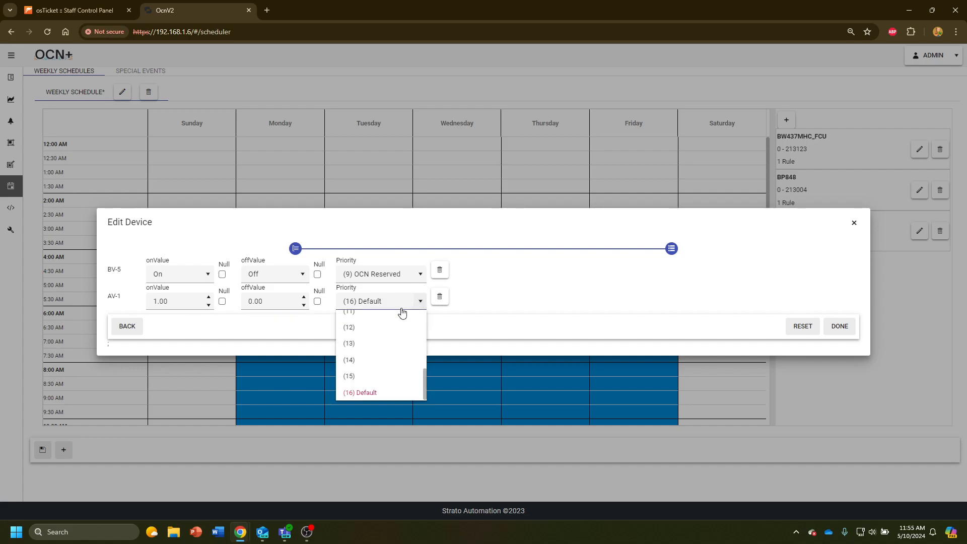
scroll(378, 369, "up", 1)
scroll(378, 369, "down", 1)
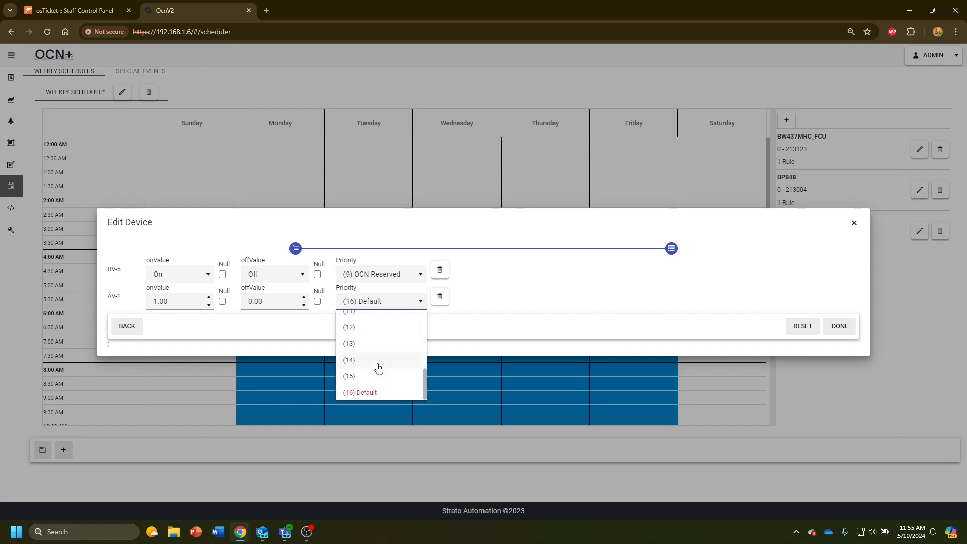
left_click(362, 392)
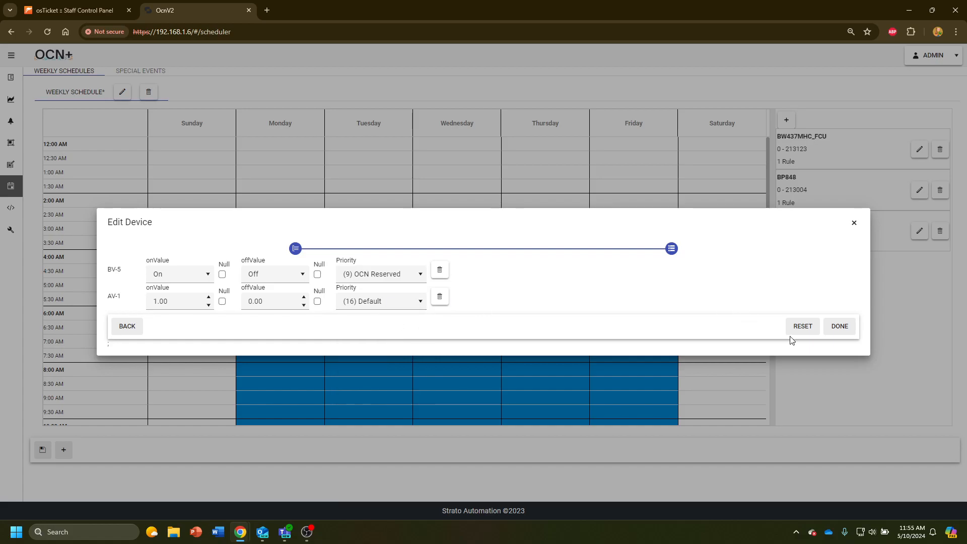
left_click(839, 327)
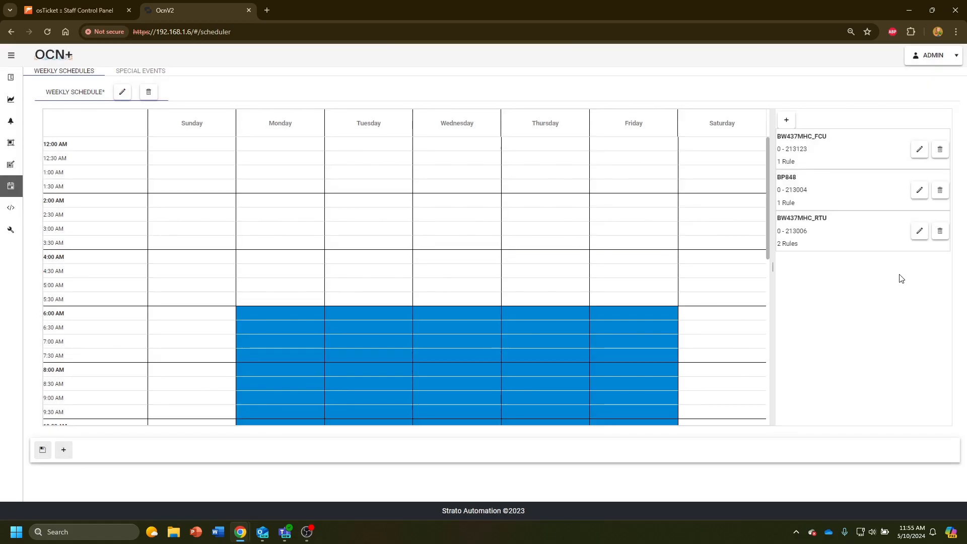
left_click_drag(822, 244, 779, 244)
left_click(823, 274)
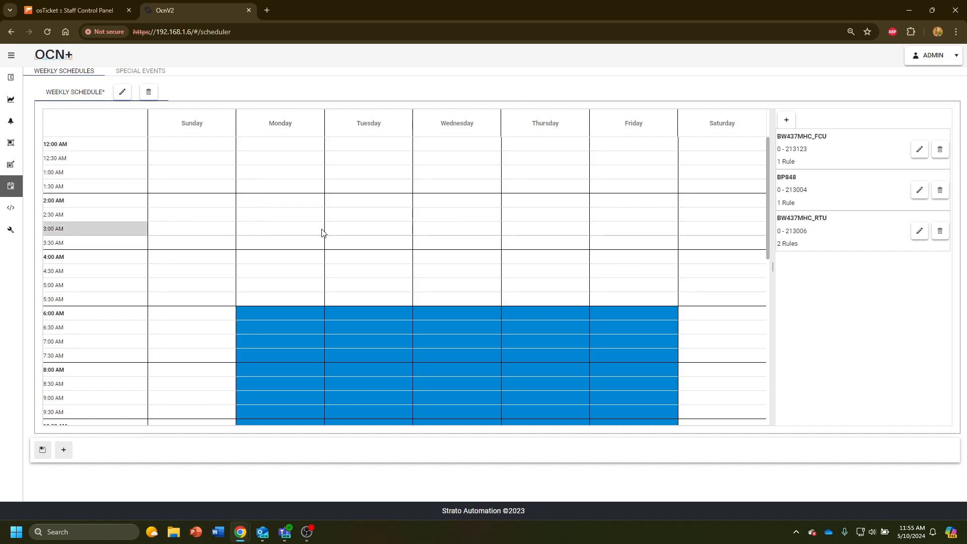
- Go to the special events and mark slots at about 2:30, 3:00 and 4:15 AM on Monday, March 25 for Special Event 1
left_click(144, 74)
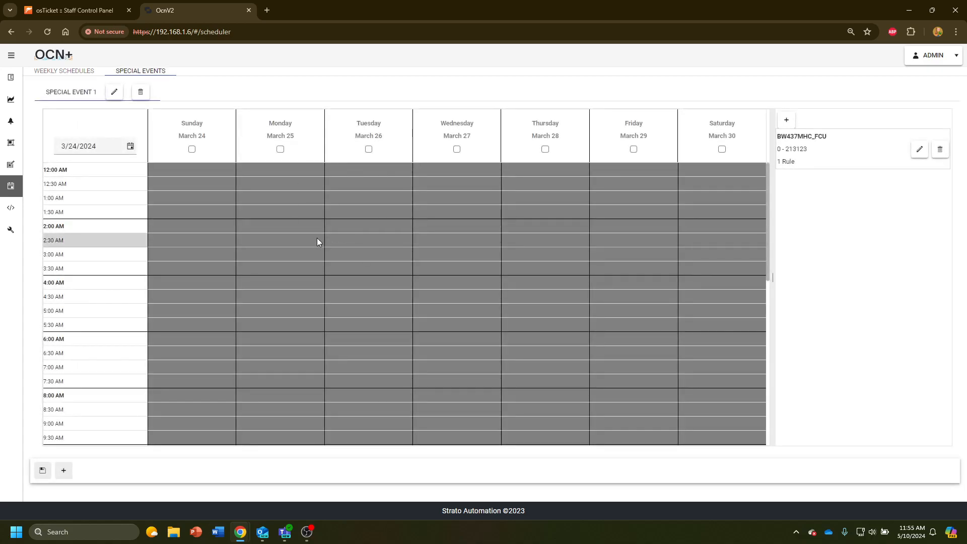
left_click(316, 238)
left_click(317, 250)
left_click(305, 286)
left_click_drag(274, 220, 295, 220)
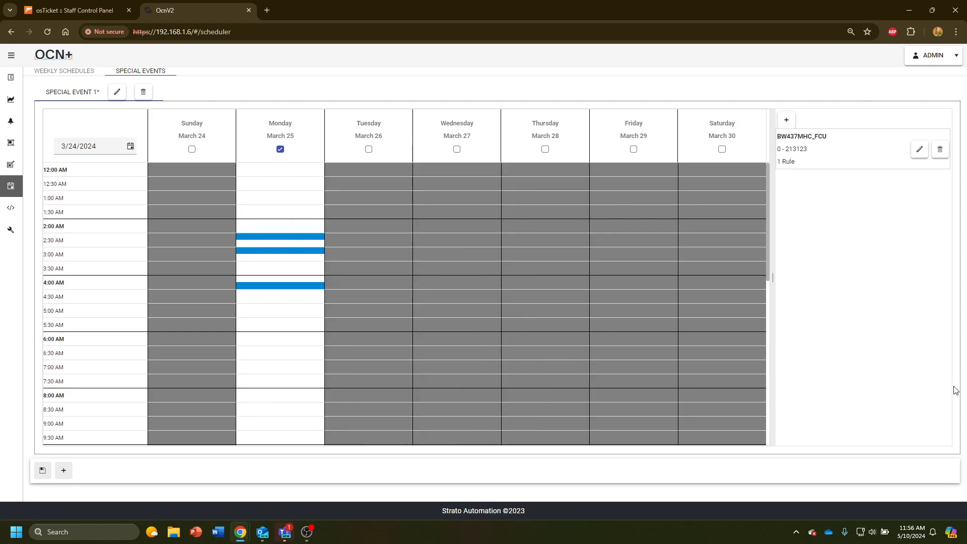
- Clear all the marked slots on Monday, March 25 in Special Event 1 and look through the rest of the day
left_click(295, 285)
left_click(288, 251)
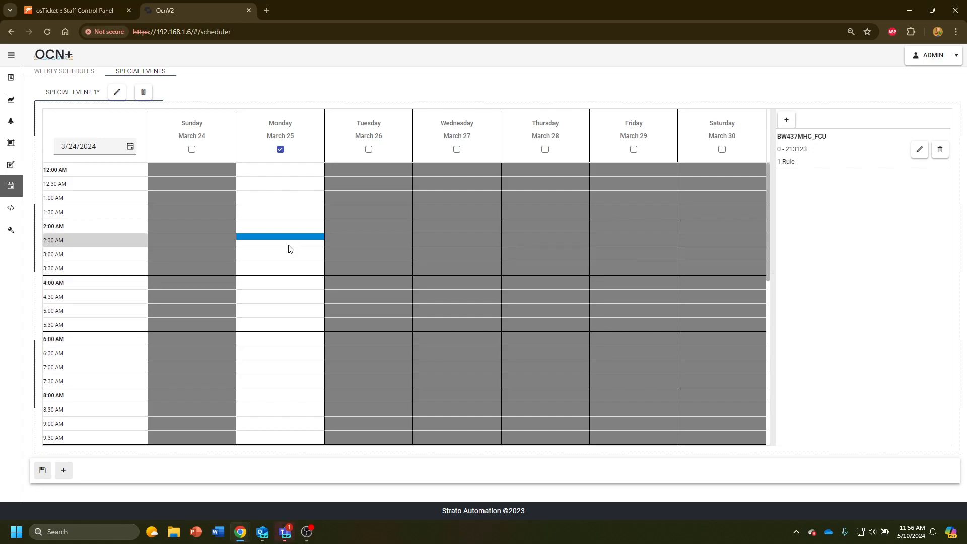
left_click(297, 237)
scroll(420, 252, "down", 5)
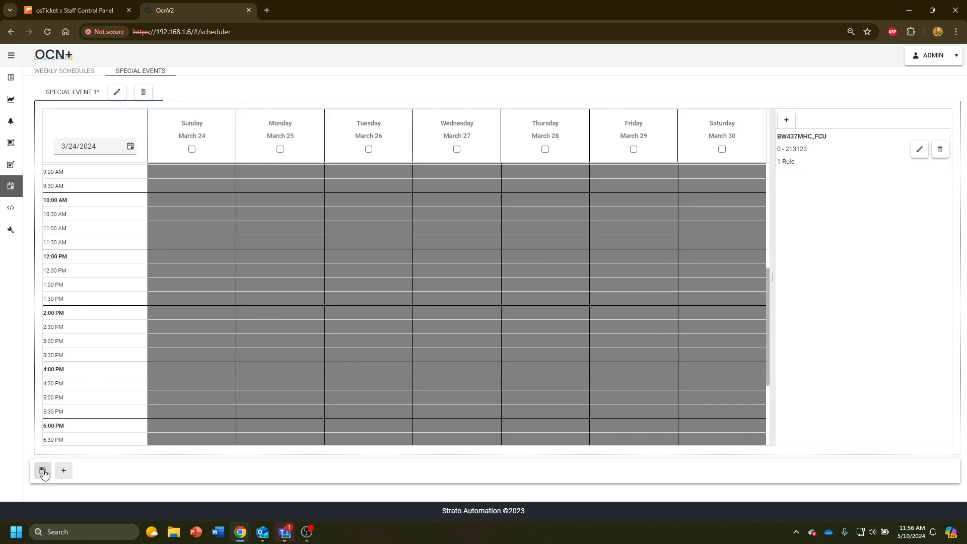
scroll(200, 256, "up", 5)
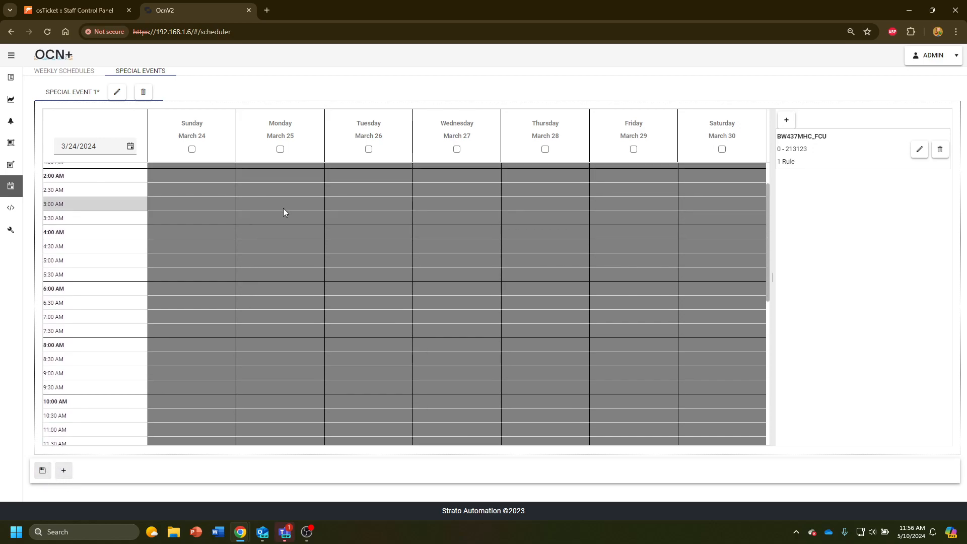